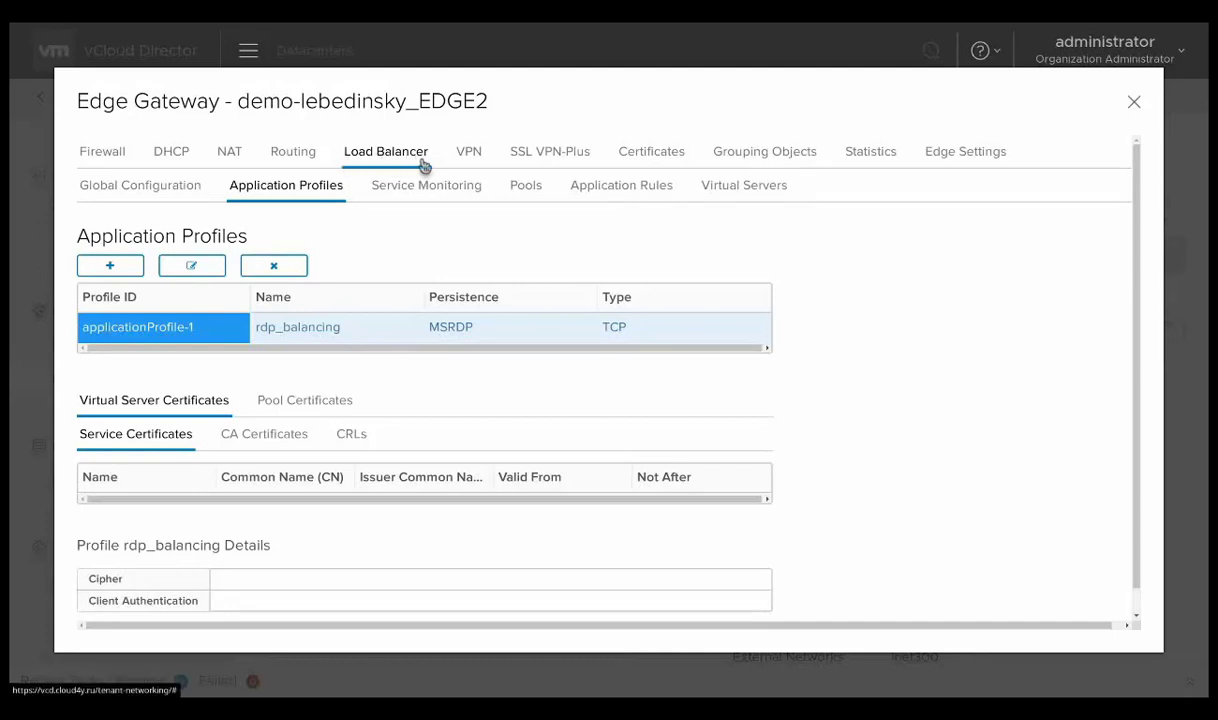
Open the load balancer's global configuration and review the available log levels
left_click(424, 166)
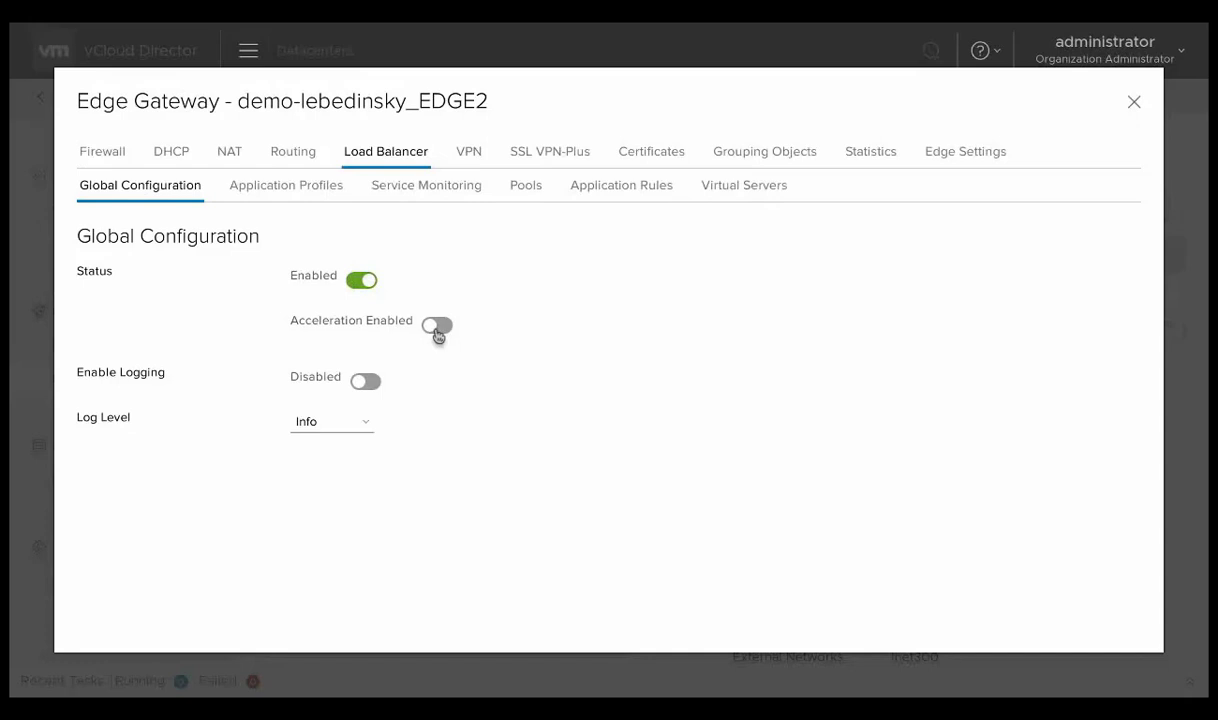
left_click(357, 429)
left_click(310, 532)
left_click(335, 428)
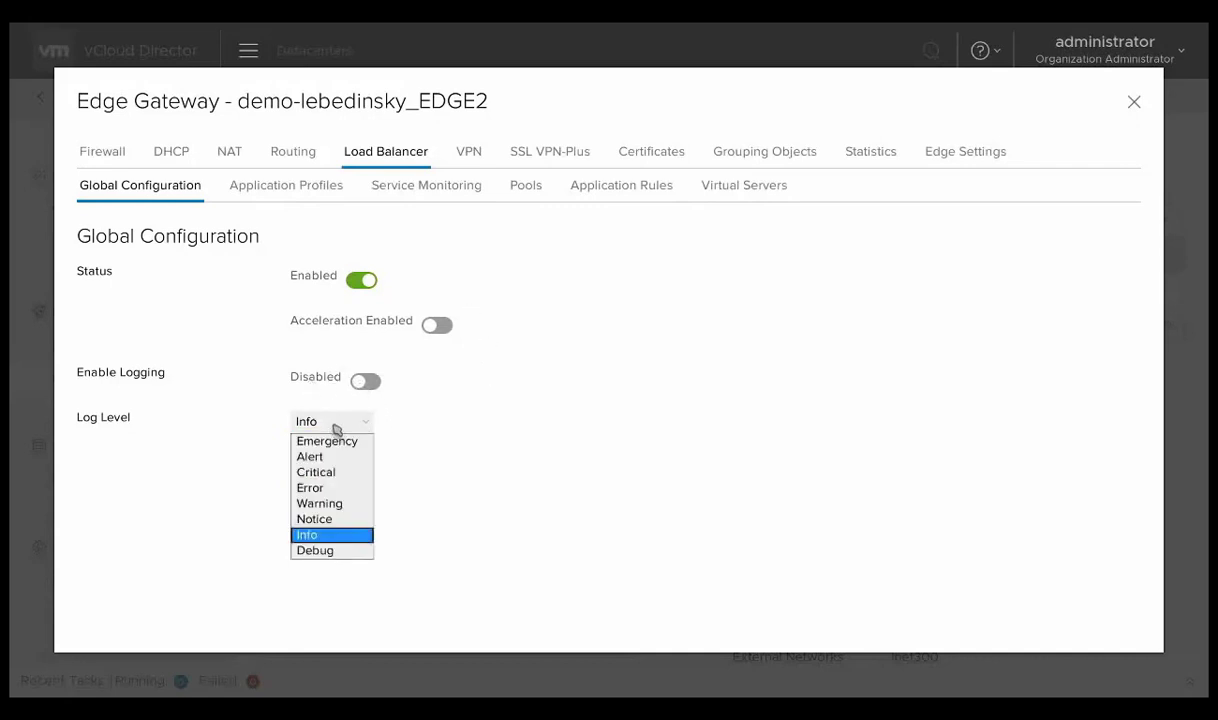
Try the Debug log level in the load balancer's global configuration and discard the change
left_click(330, 550)
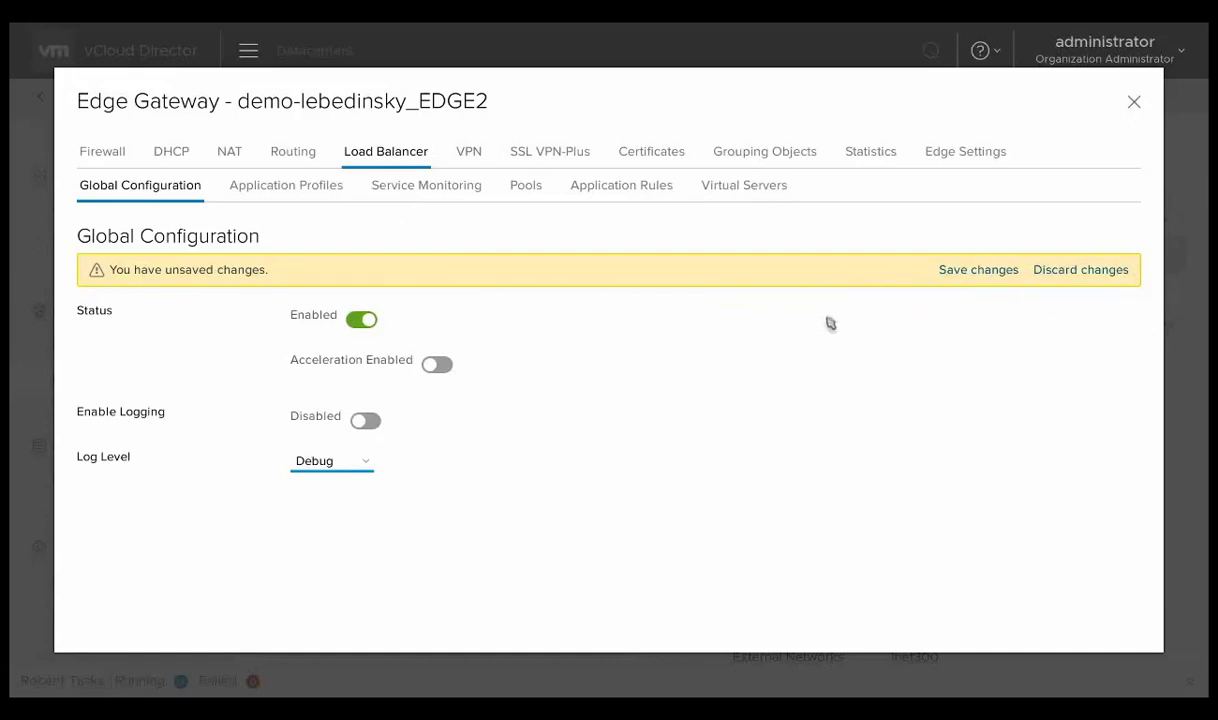
left_click(357, 474)
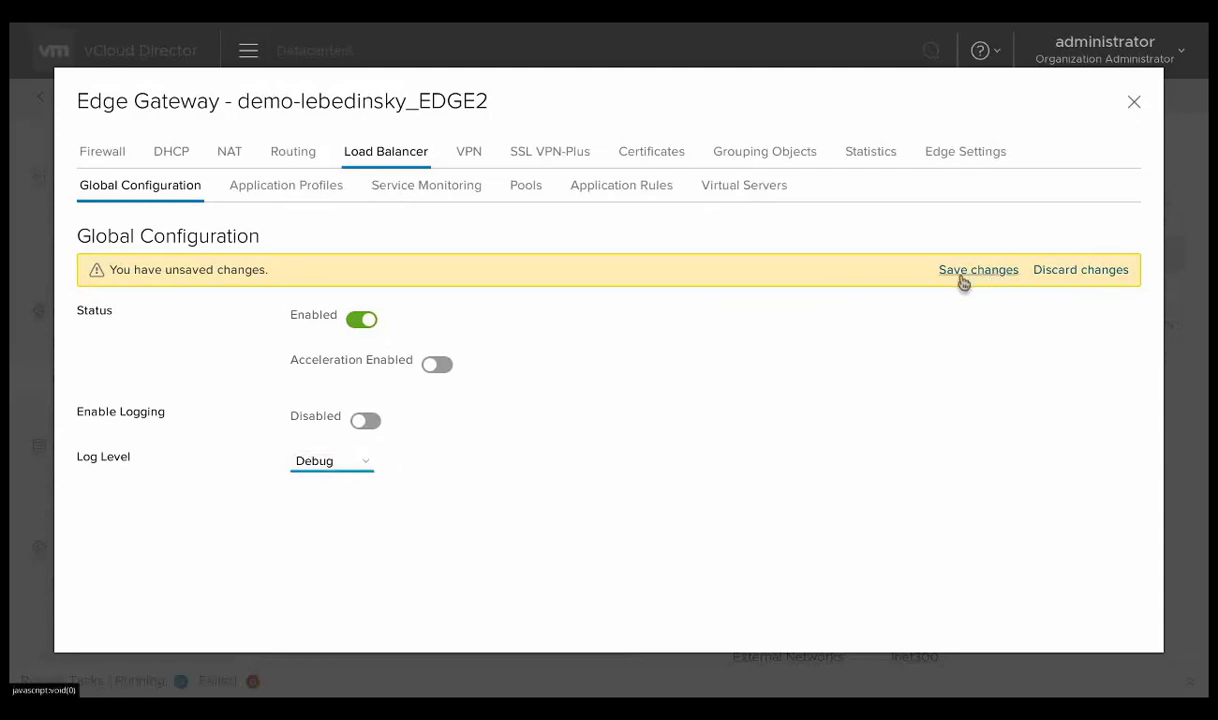
left_click(1067, 283)
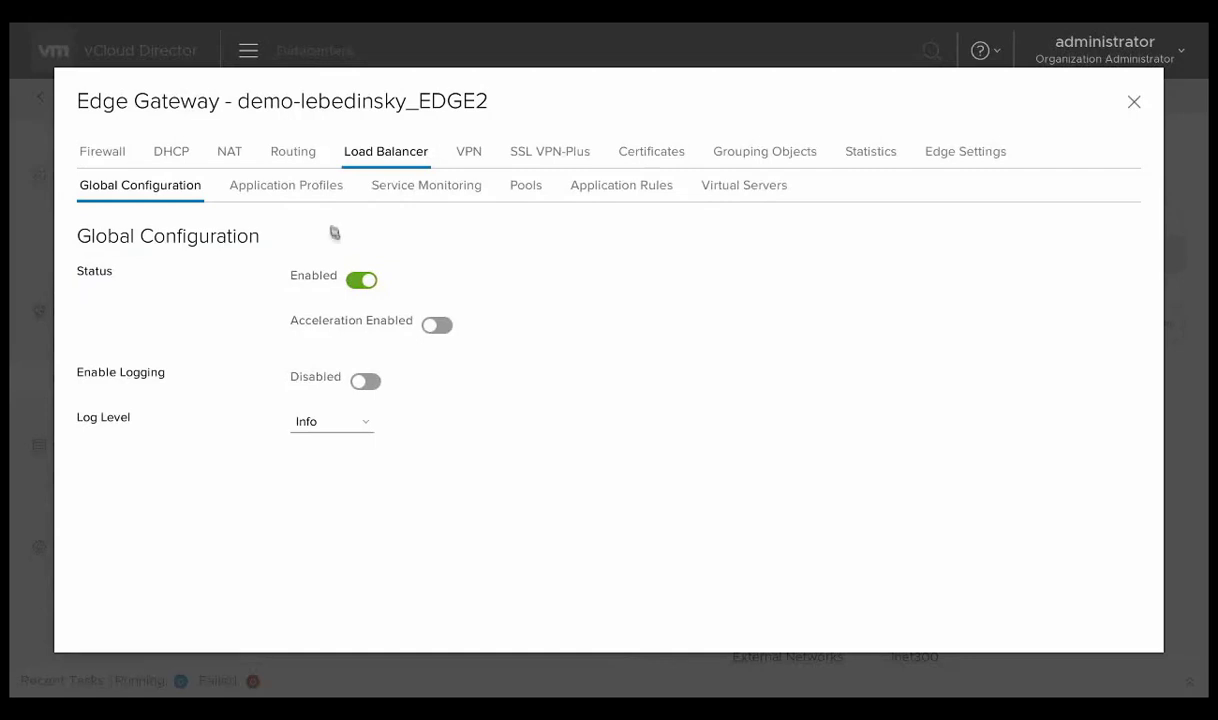
Open the rdp_balancing application profile for editing and review its name and the available profile types
left_click(302, 198)
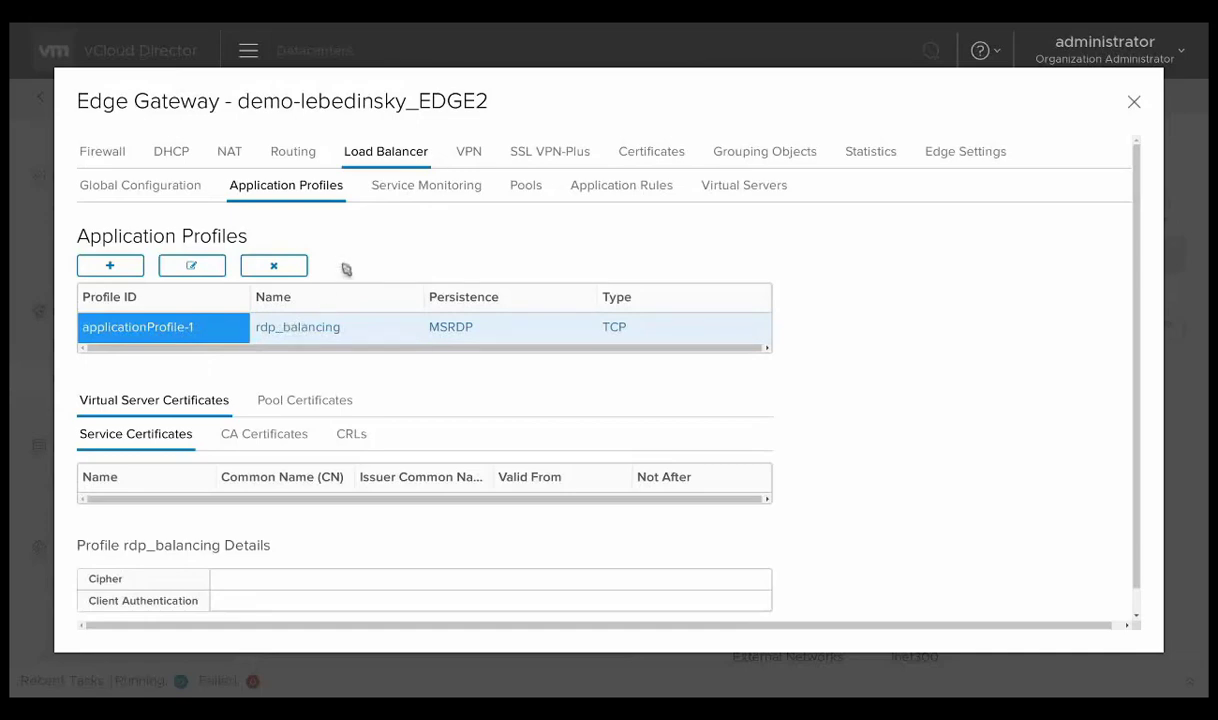
left_click(193, 268)
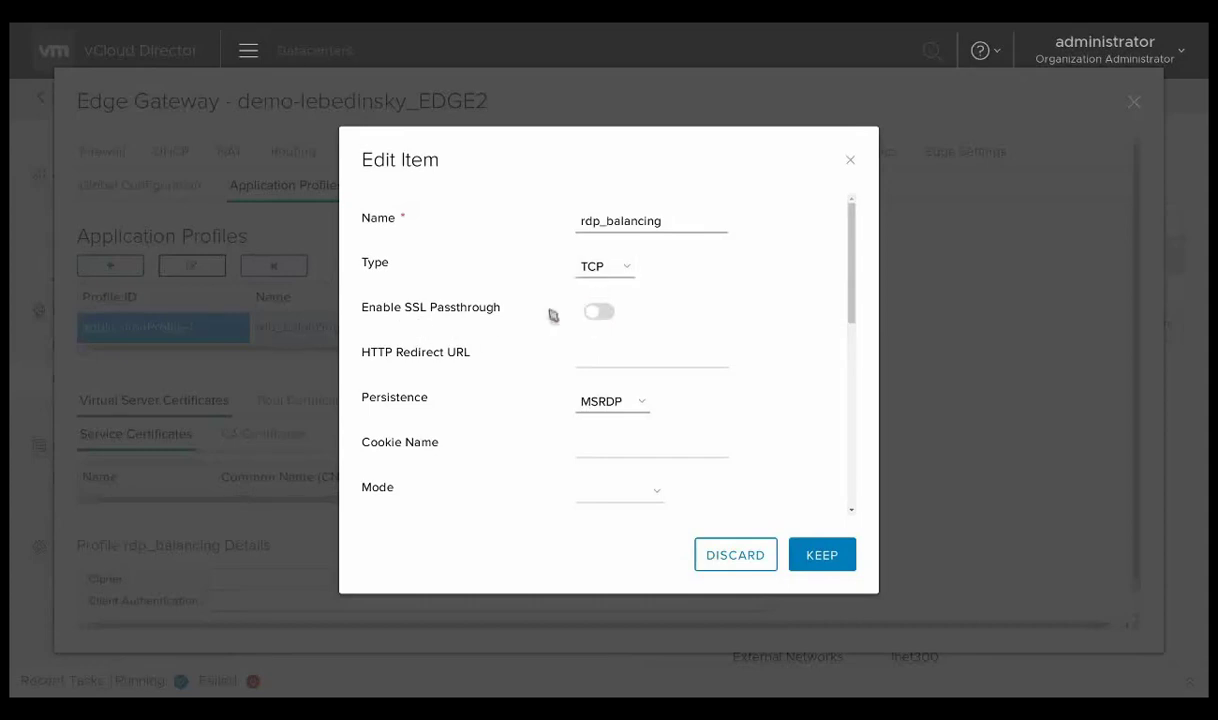
left_click(625, 272)
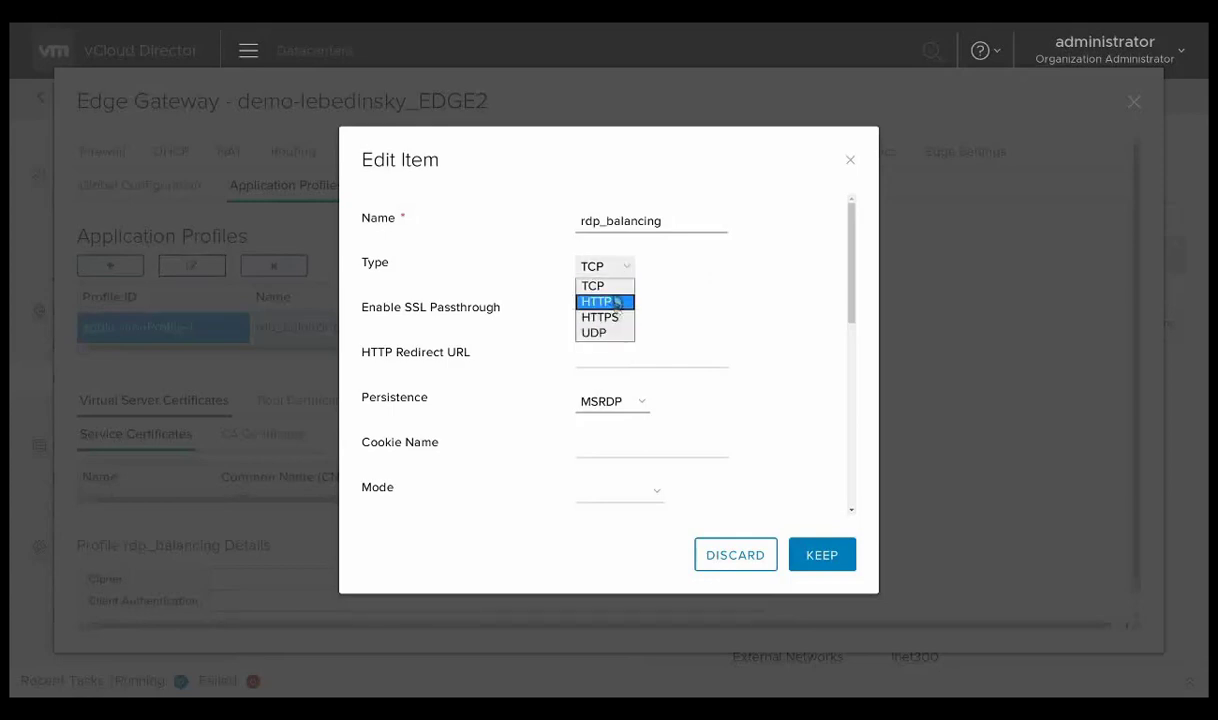
left_click(612, 285)
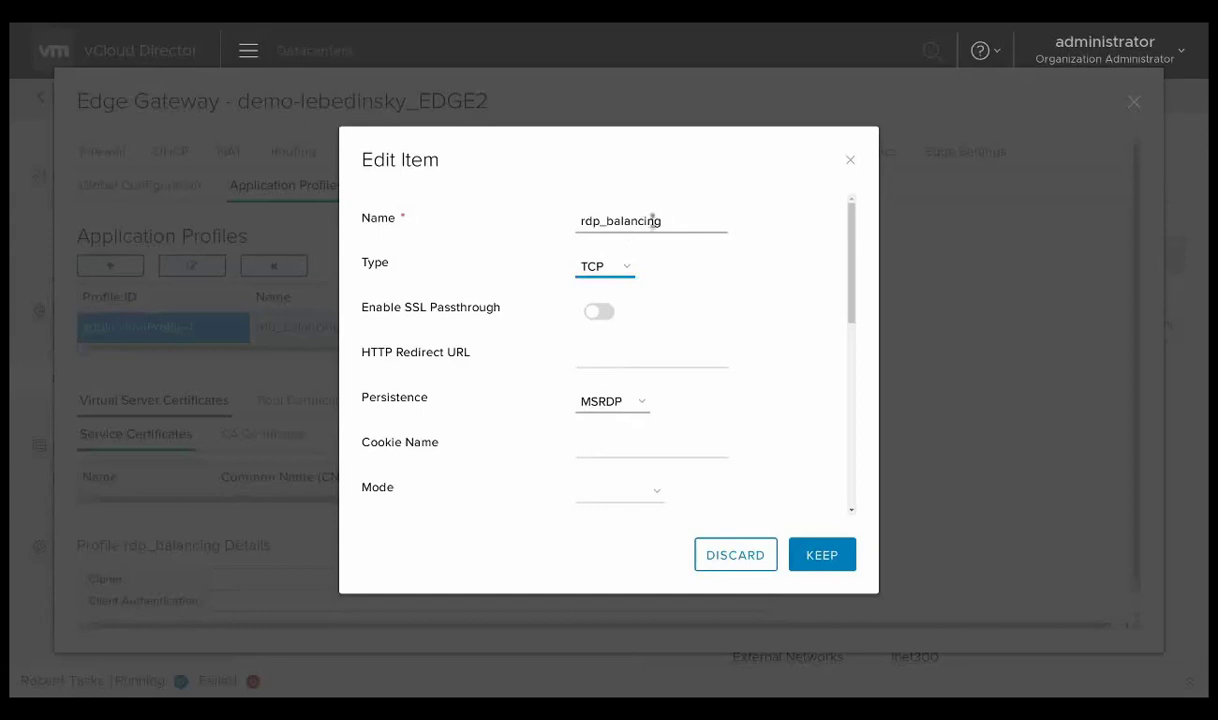
left_click_drag(674, 221, 582, 217)
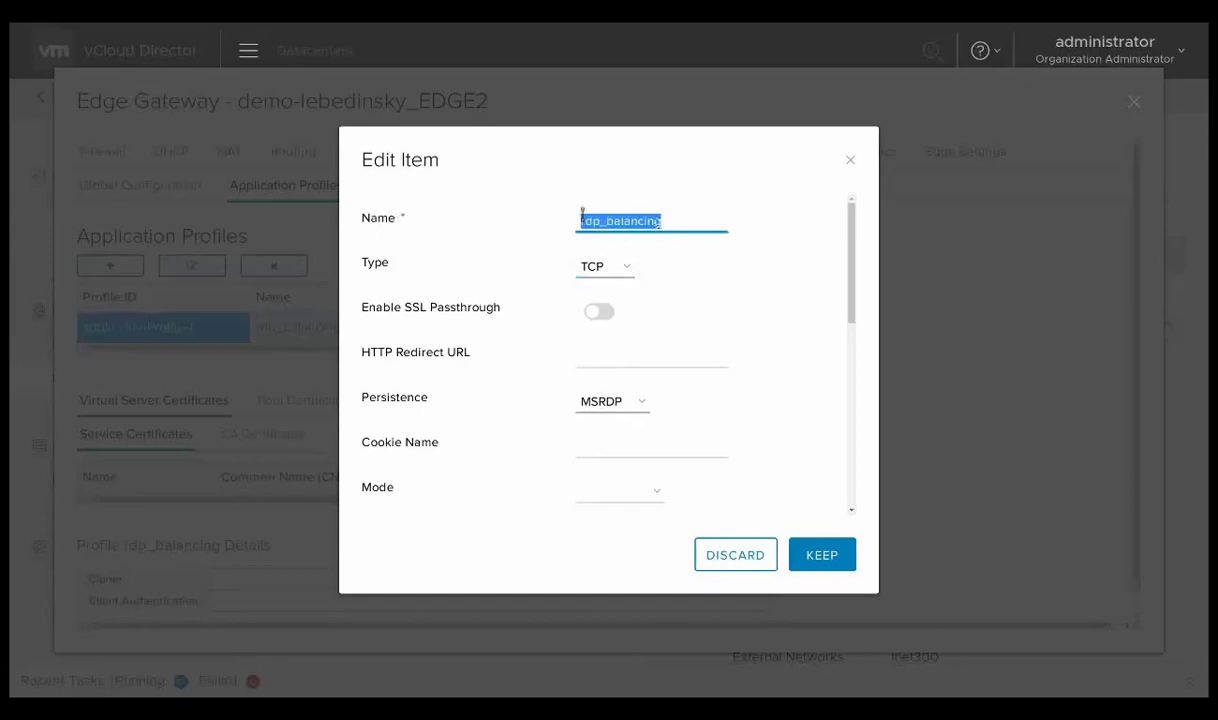
left_click(775, 236)
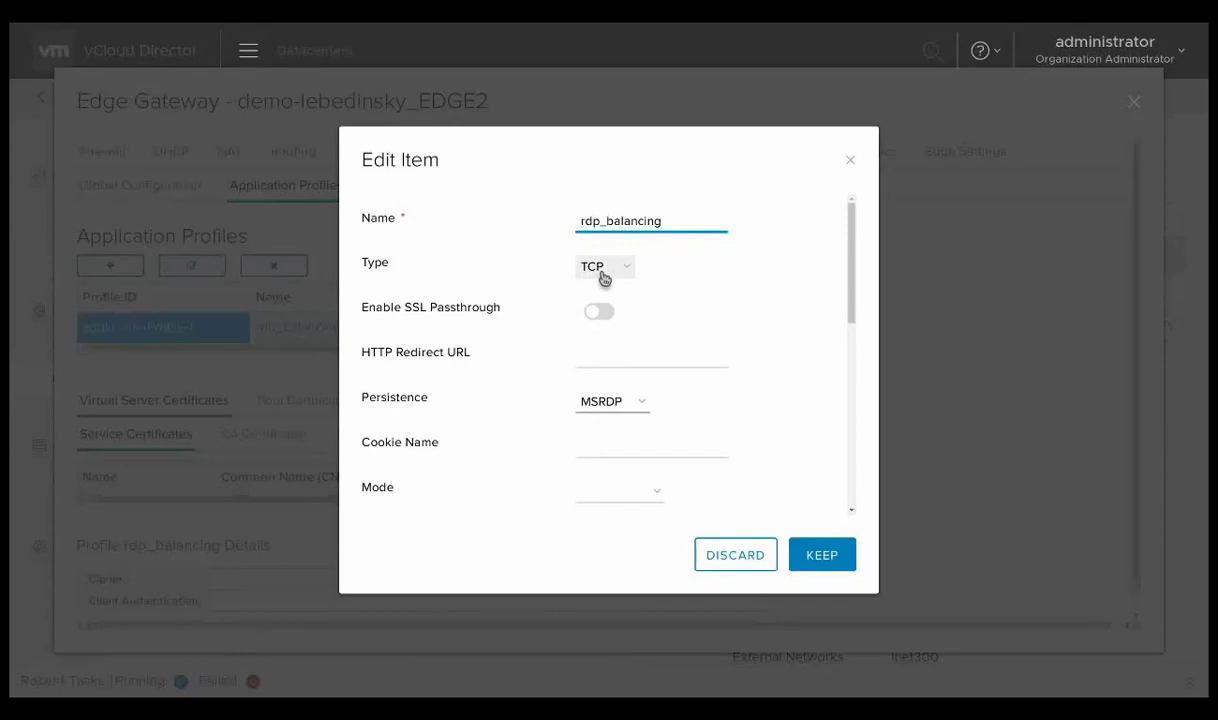
left_click(606, 268)
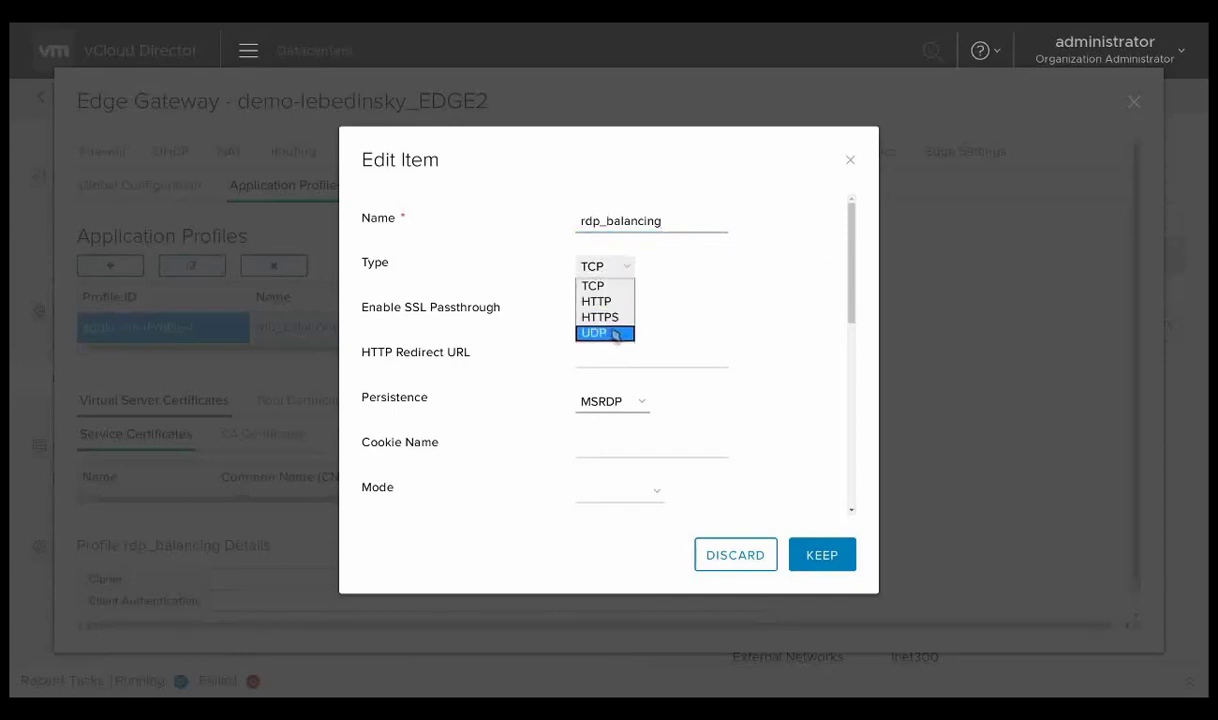
left_click(616, 287)
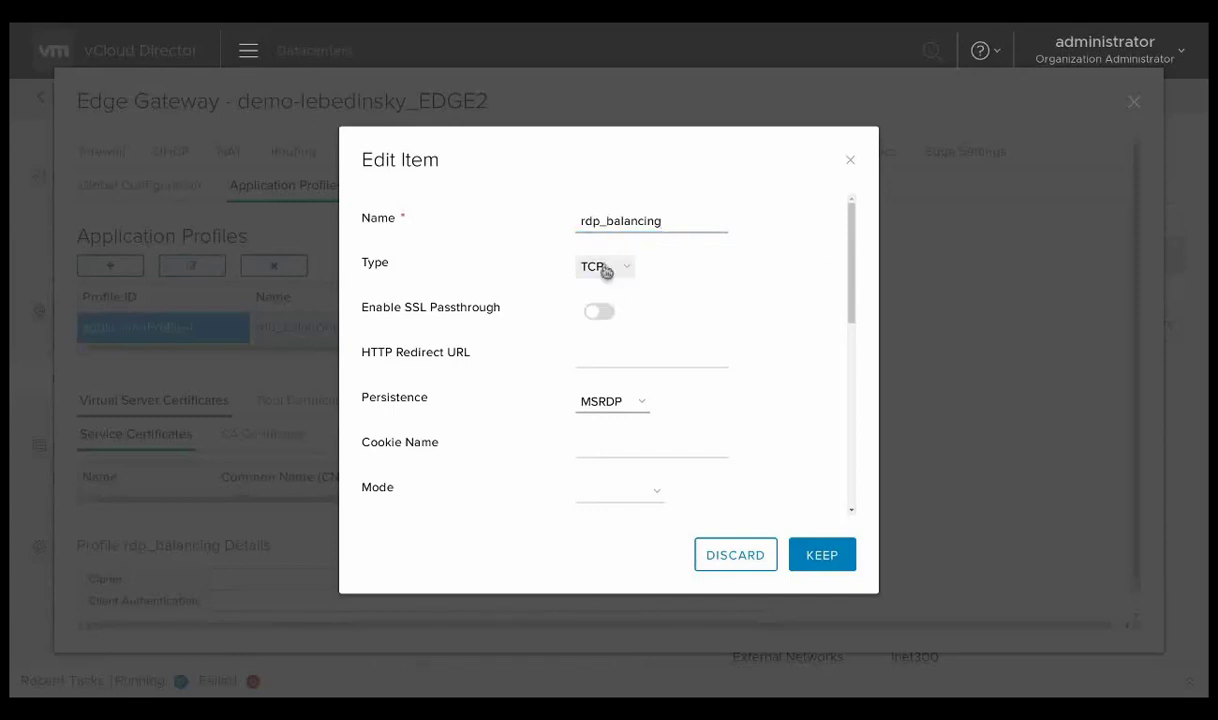
Review the persistence and remaining settings of the rdp_balancing profile, and discard the edit
scroll(700, 290, "down", 1)
scroll(745, 280, "up", 1)
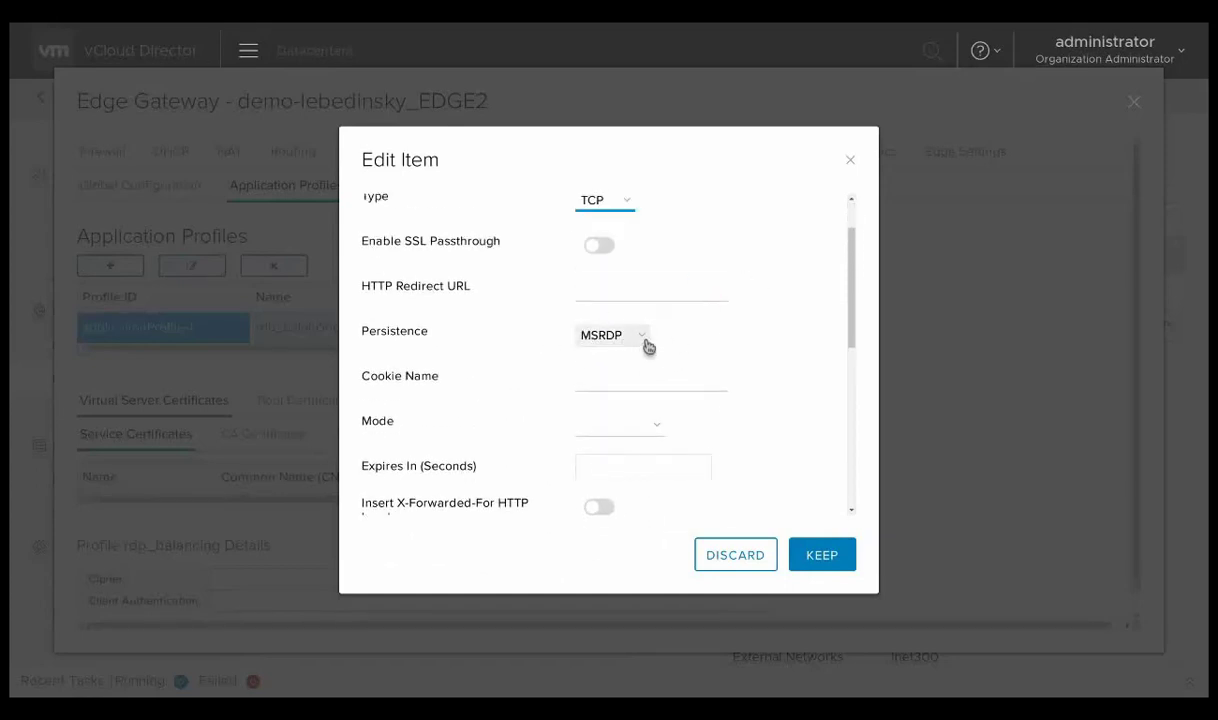
left_click_drag(851, 299, 778, 500)
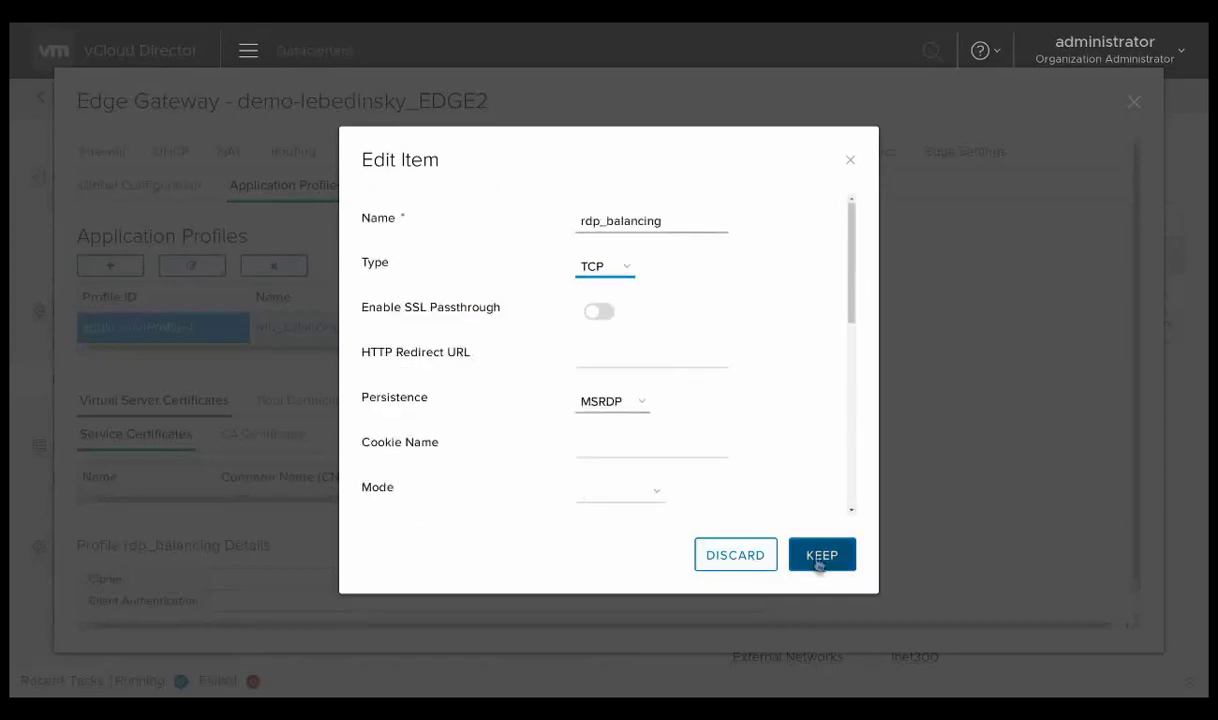
left_click(729, 560)
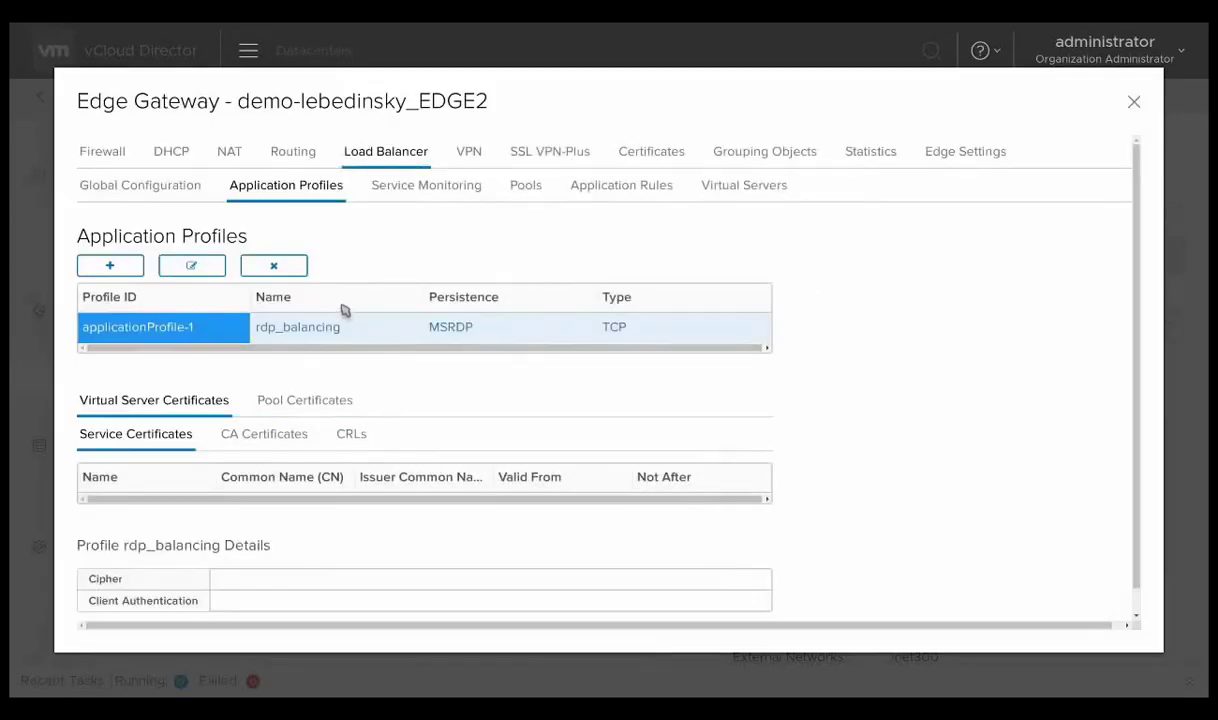
Examine the default_tcp_monitor entry in the load balancer's service monitoring list
left_click(416, 188)
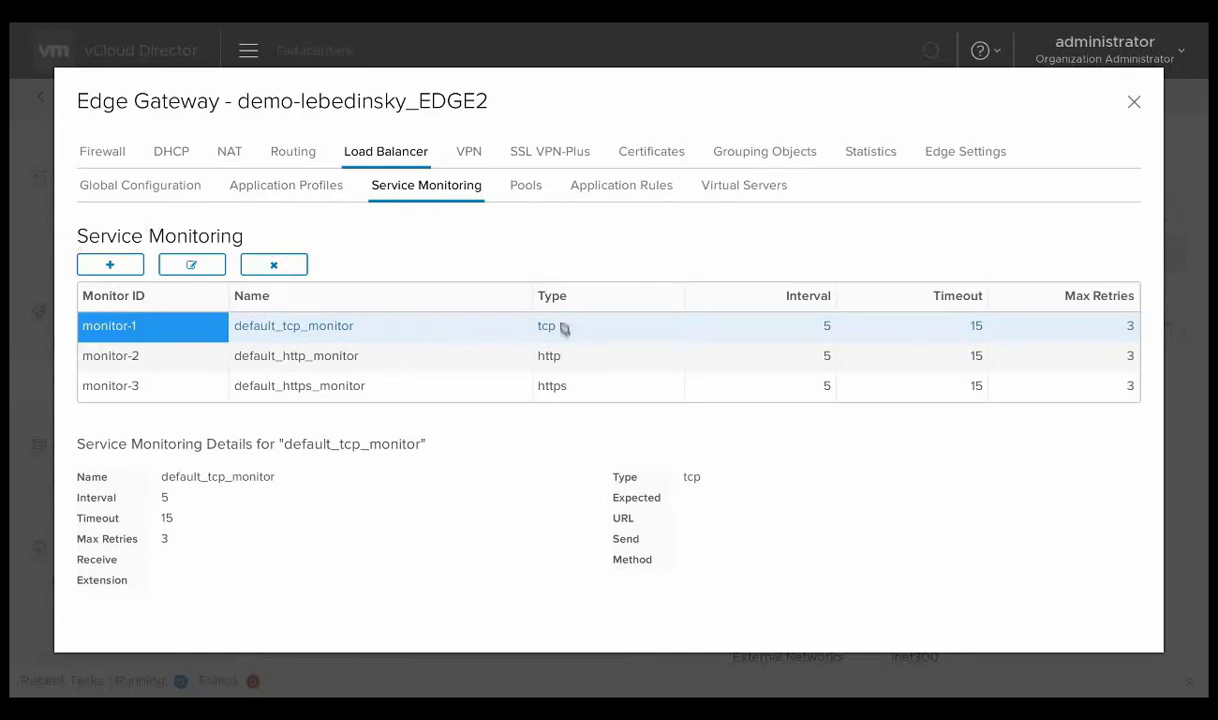
left_click(135, 350)
left_click(256, 322)
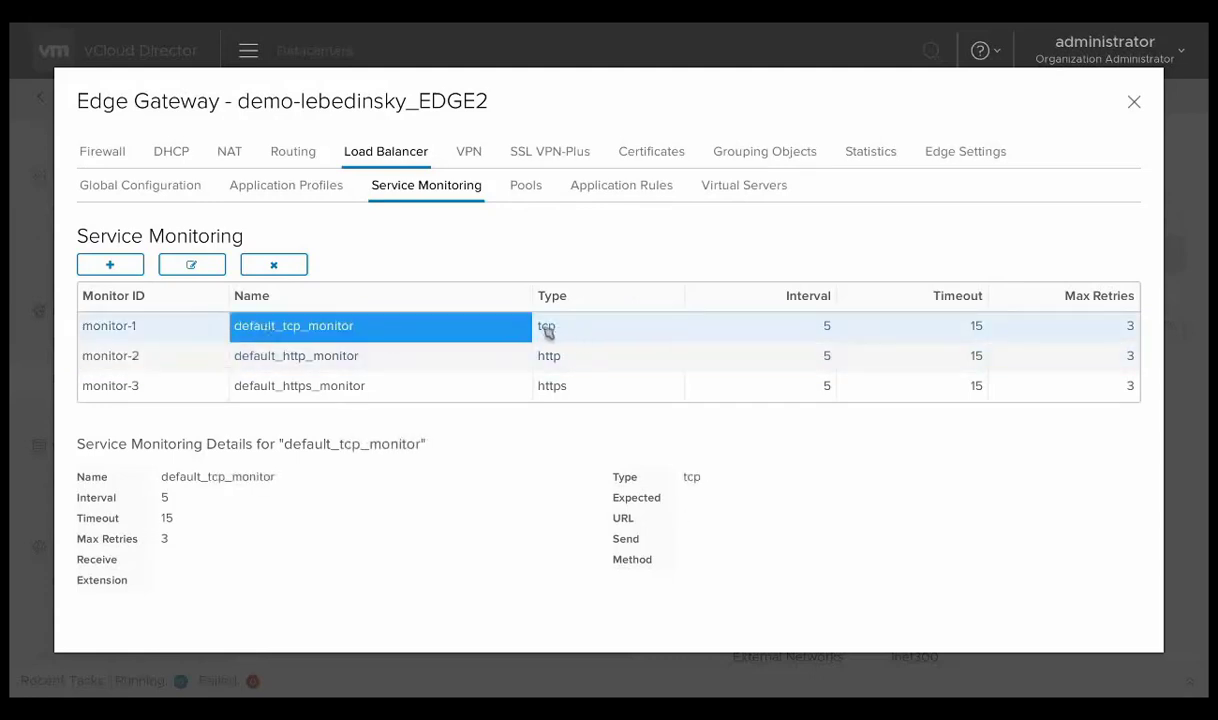
left_click(140, 320)
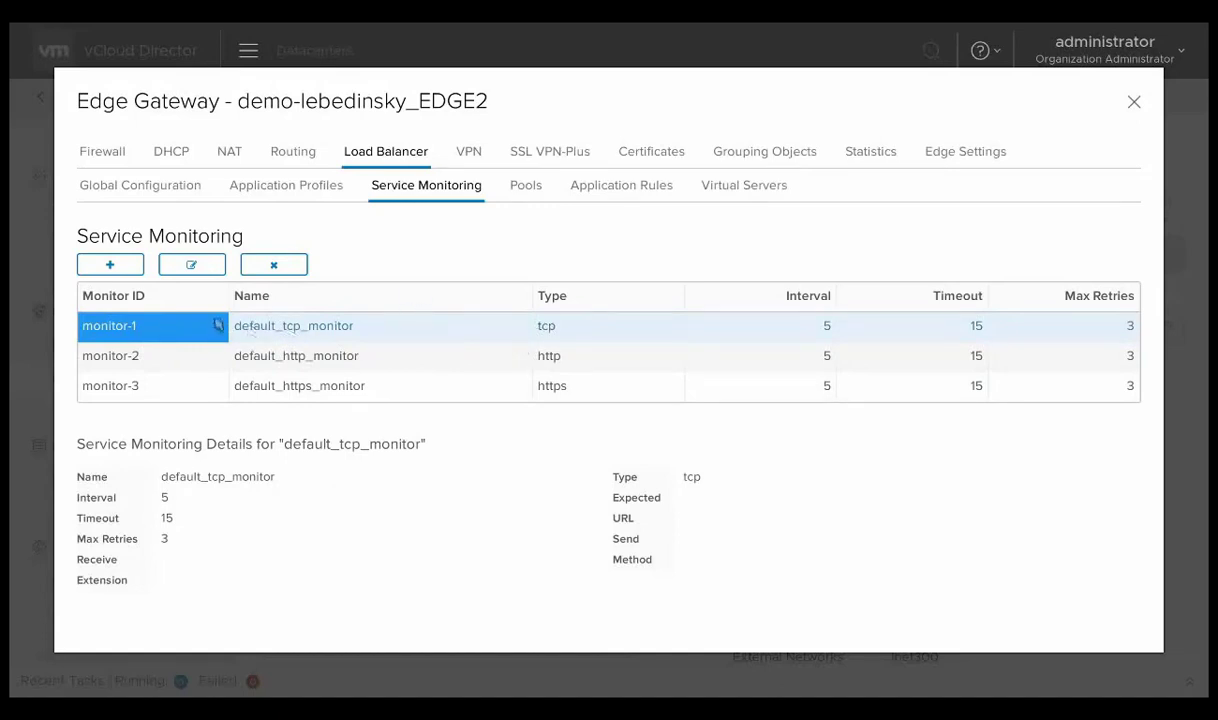
left_click(562, 331)
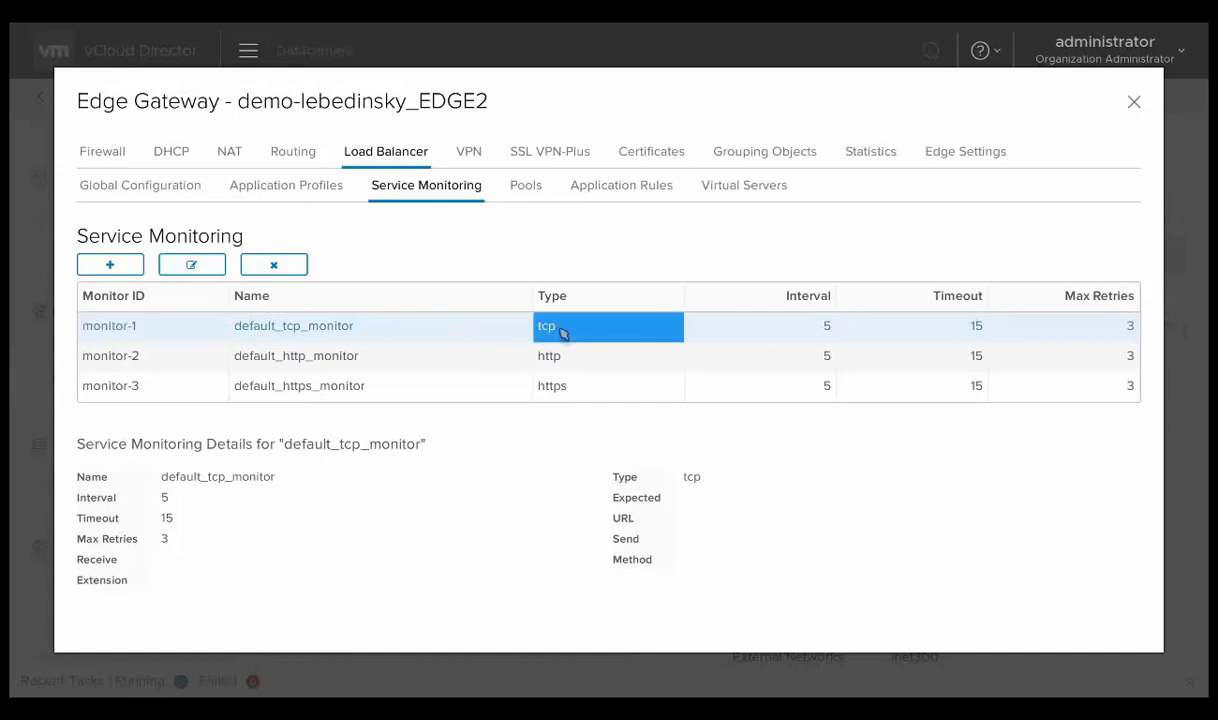
Open the rdp_pool server pool for editing and review its algorithm, monitor and member list
left_click(529, 190)
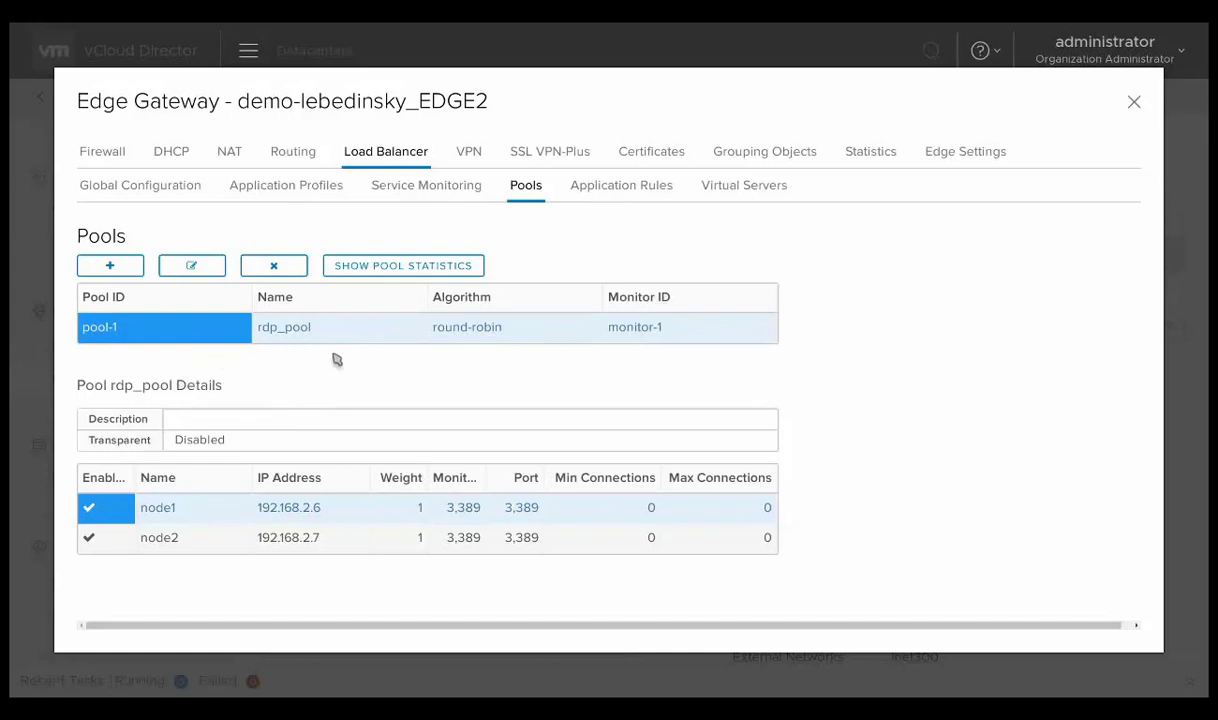
left_click(195, 265)
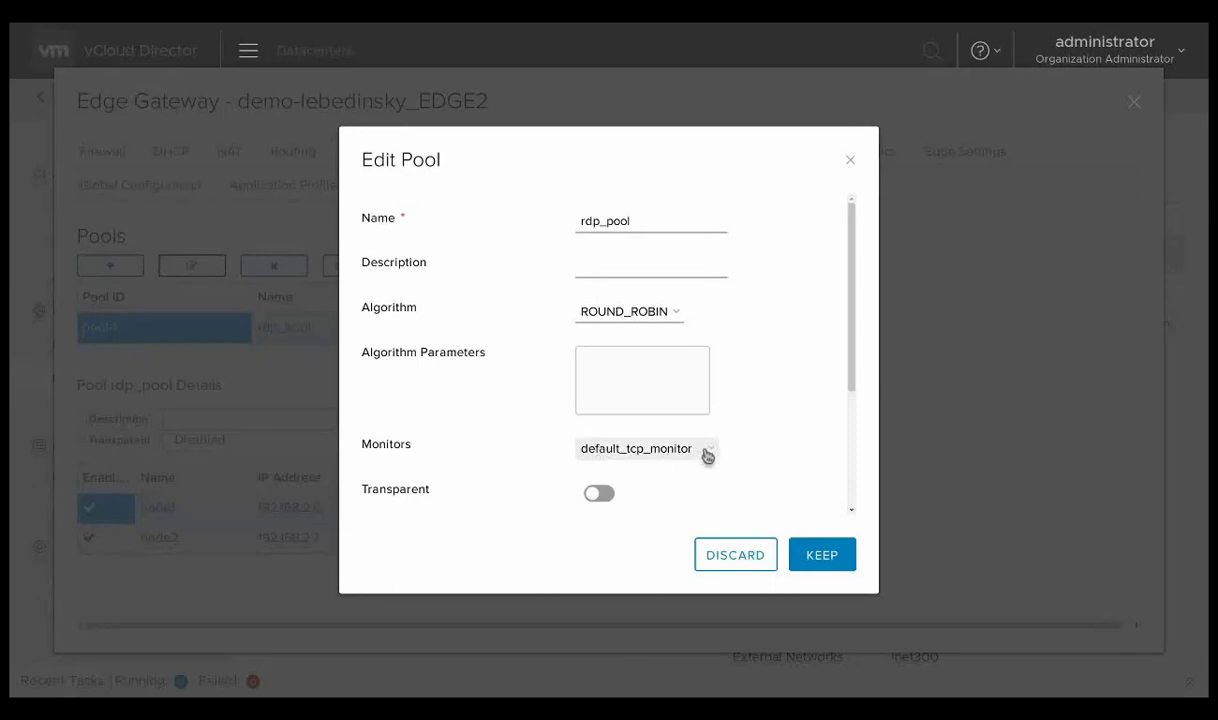
scroll(851, 381, "down", 1)
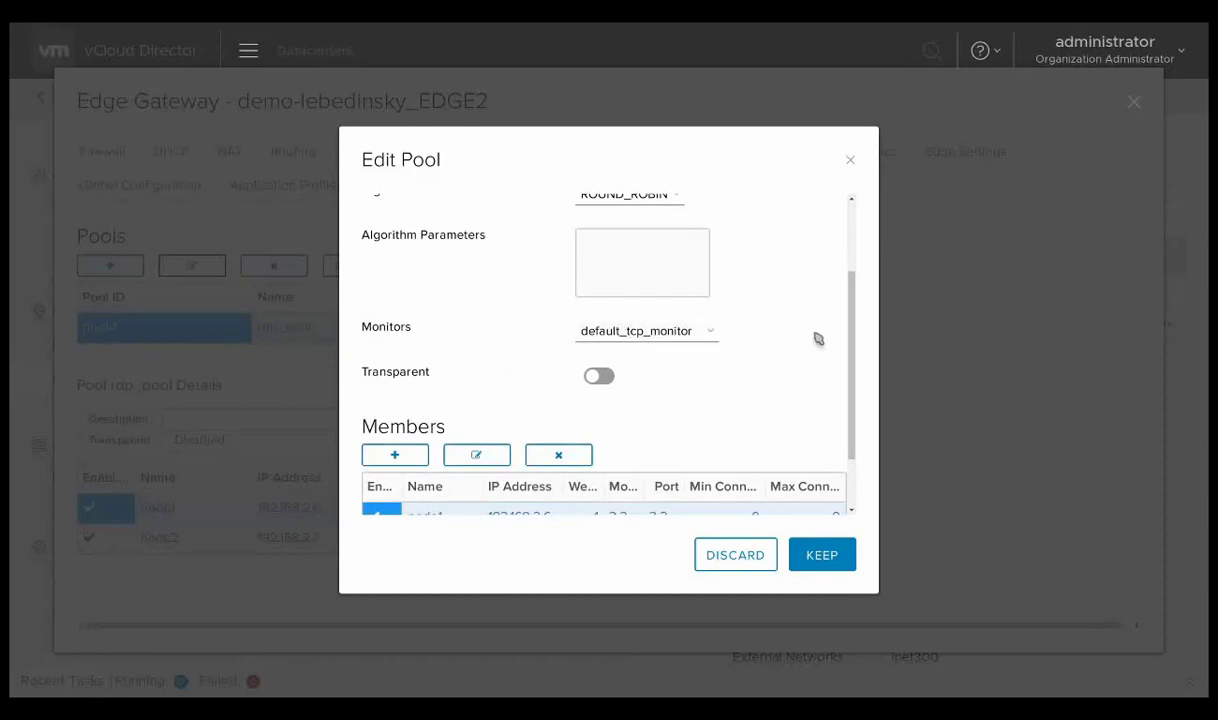
scroll(855, 400, "down", 1)
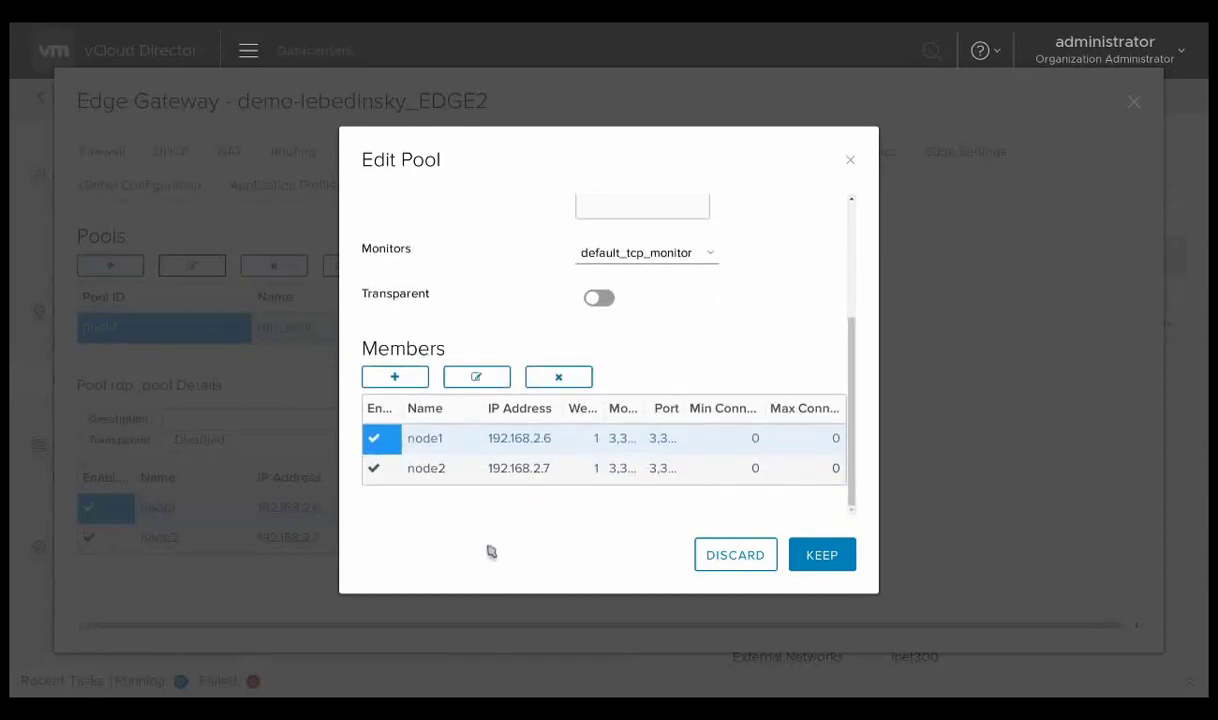
Open pool member node1 for editing to review its address, ports and weight, and keep both the member and the pool
left_click(507, 442)
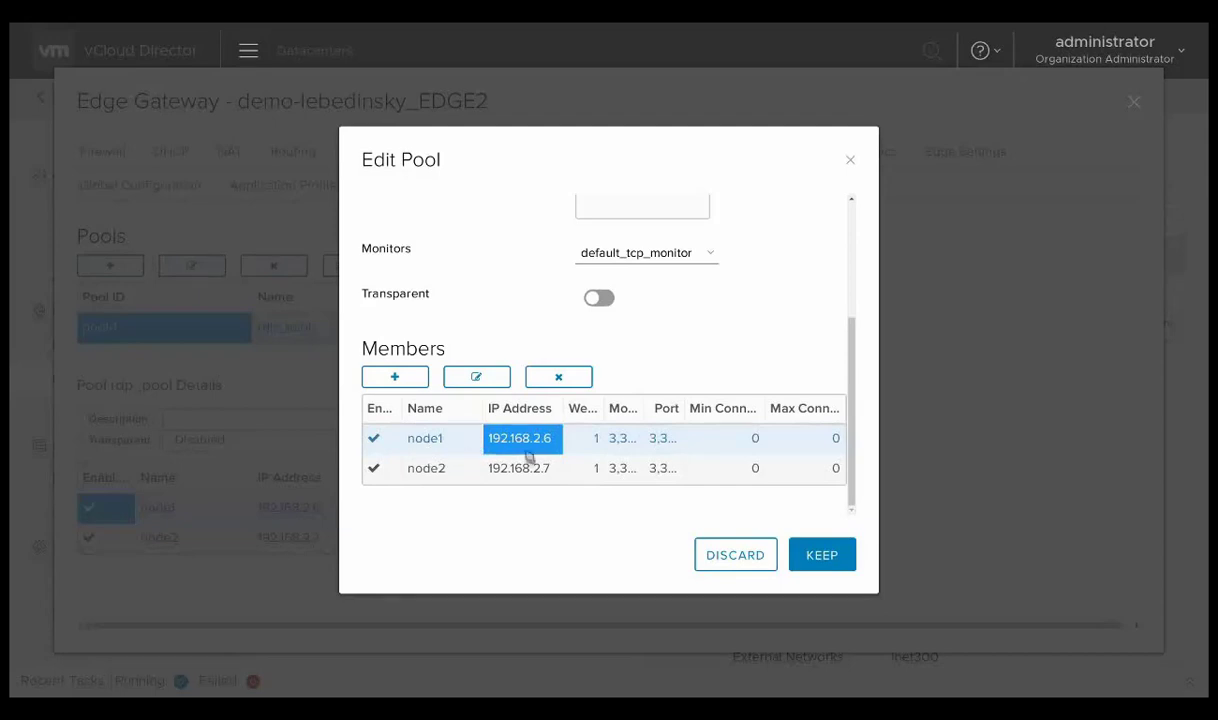
left_click(476, 377)
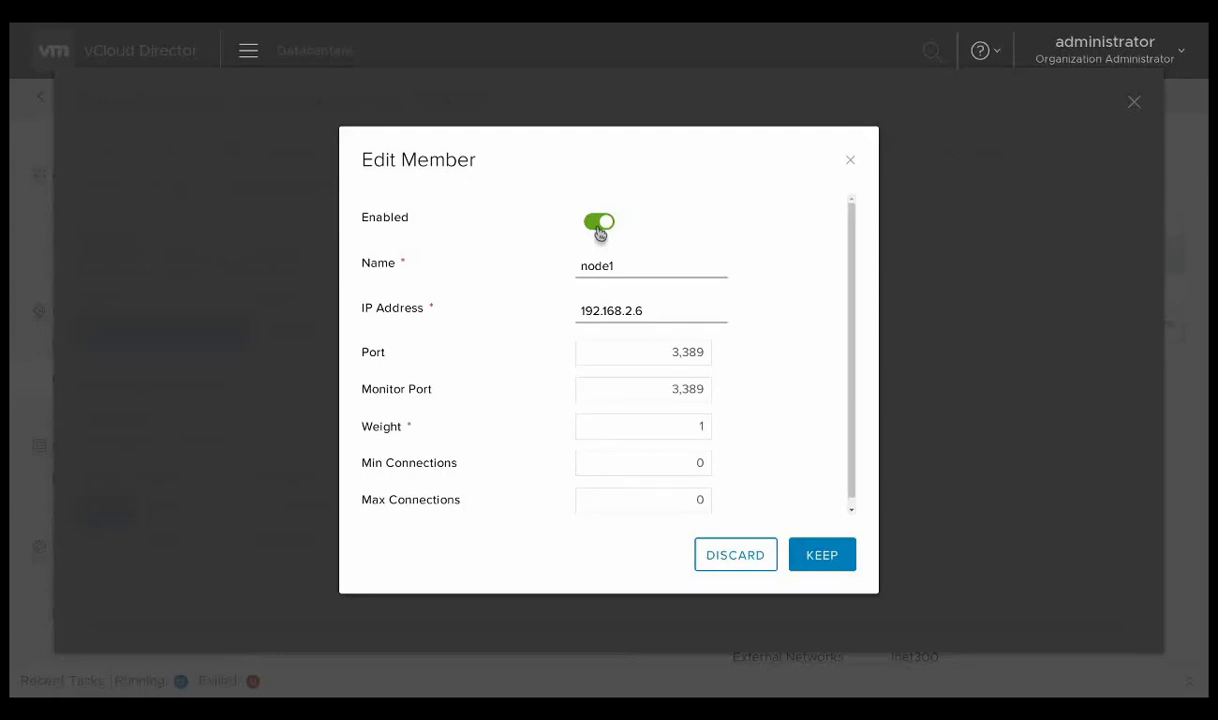
scroll(660, 460, "down", 1)
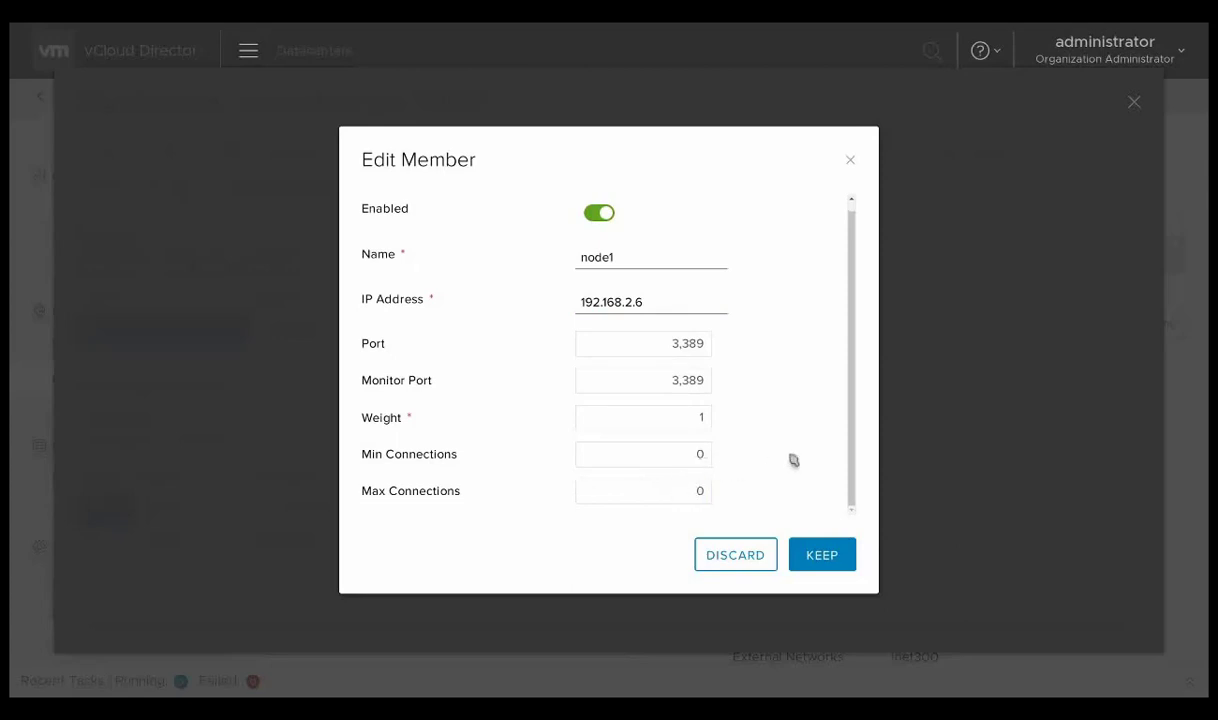
left_click(822, 558)
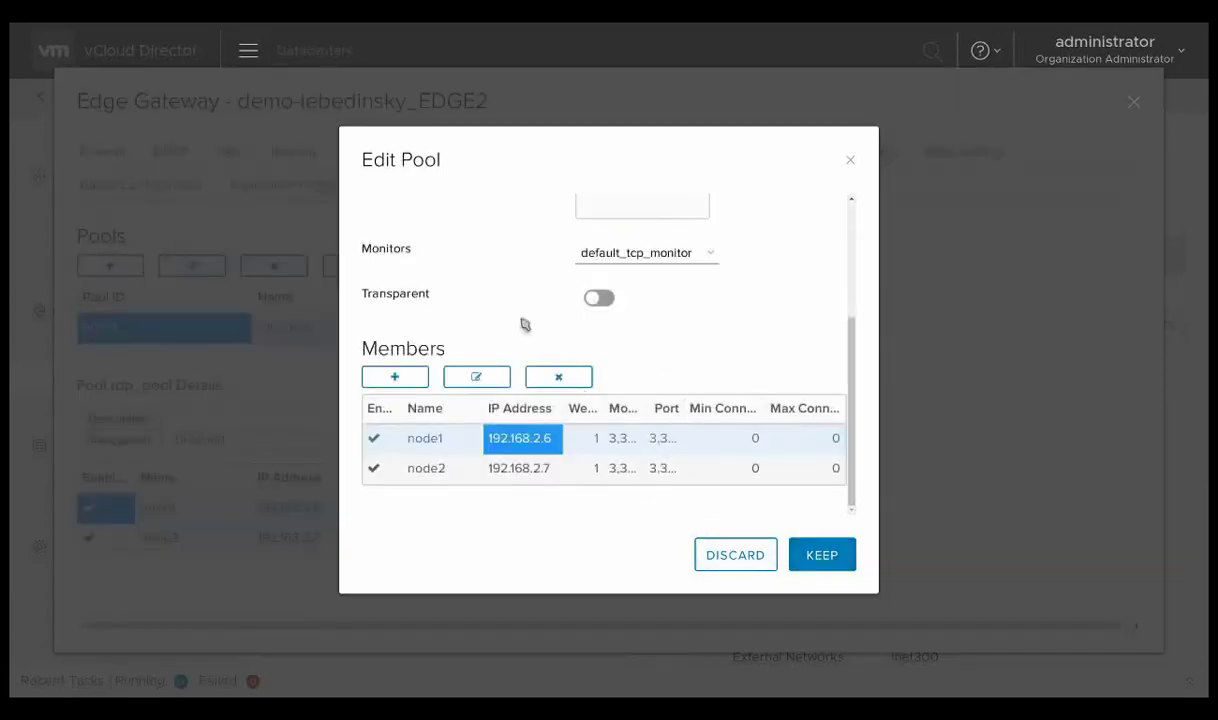
scroll(734, 310, "up", 1)
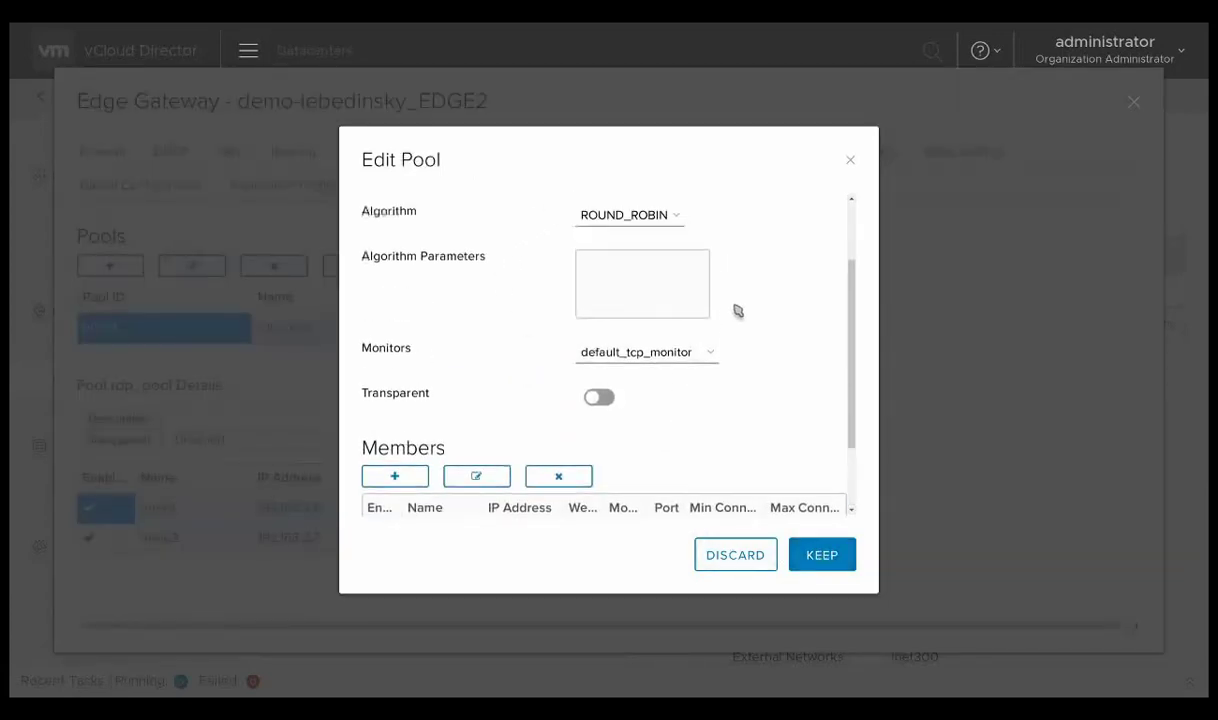
scroll(734, 310, "down", 1)
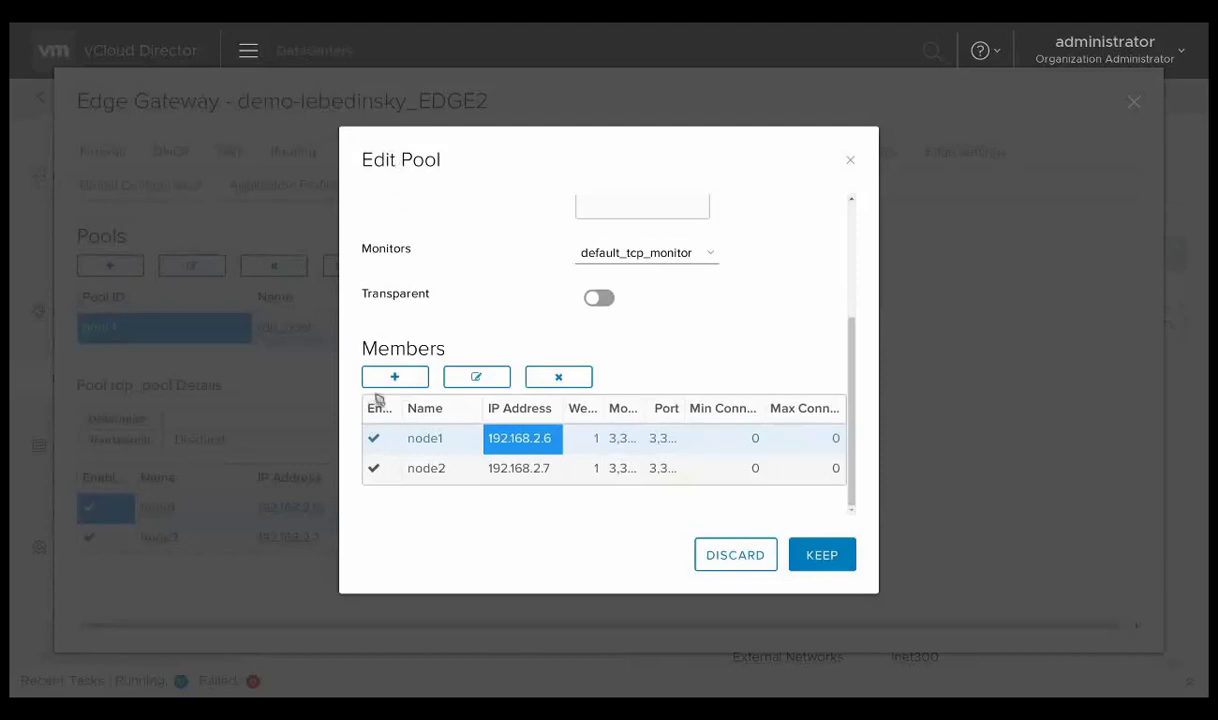
left_click(821, 556)
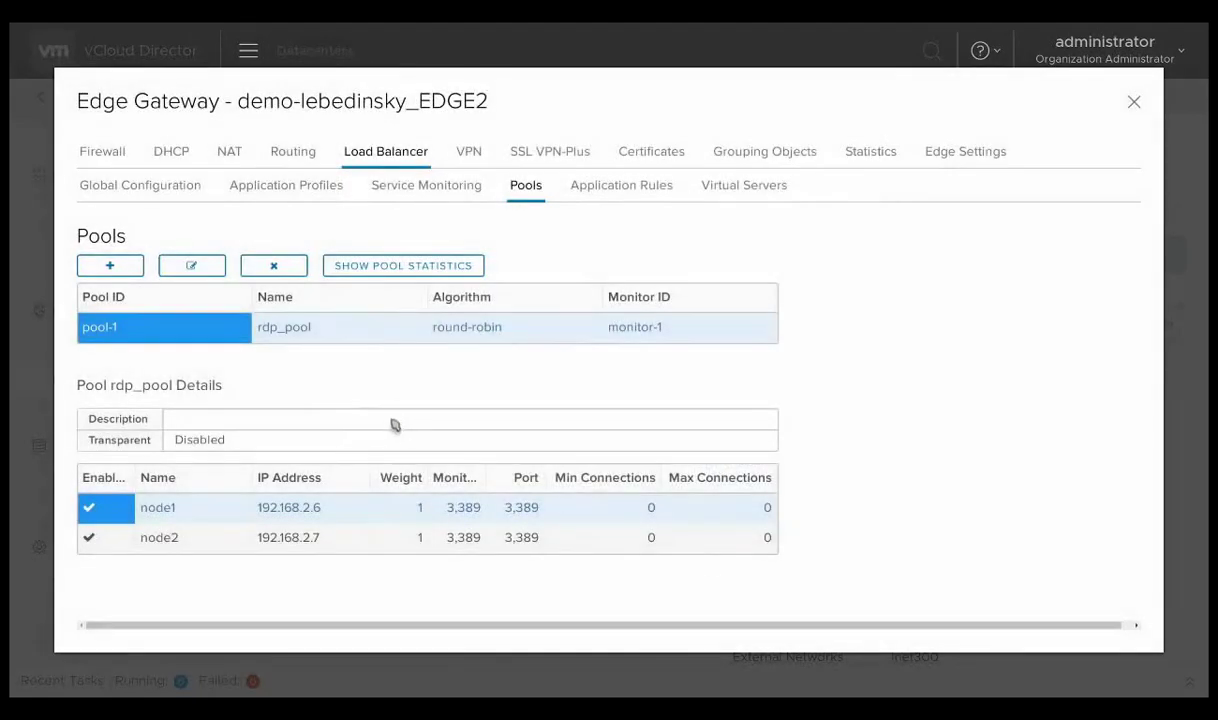
Check the application rules list, and open the rdp_balancer_server virtual server for editing to review its general settings
left_click(594, 198)
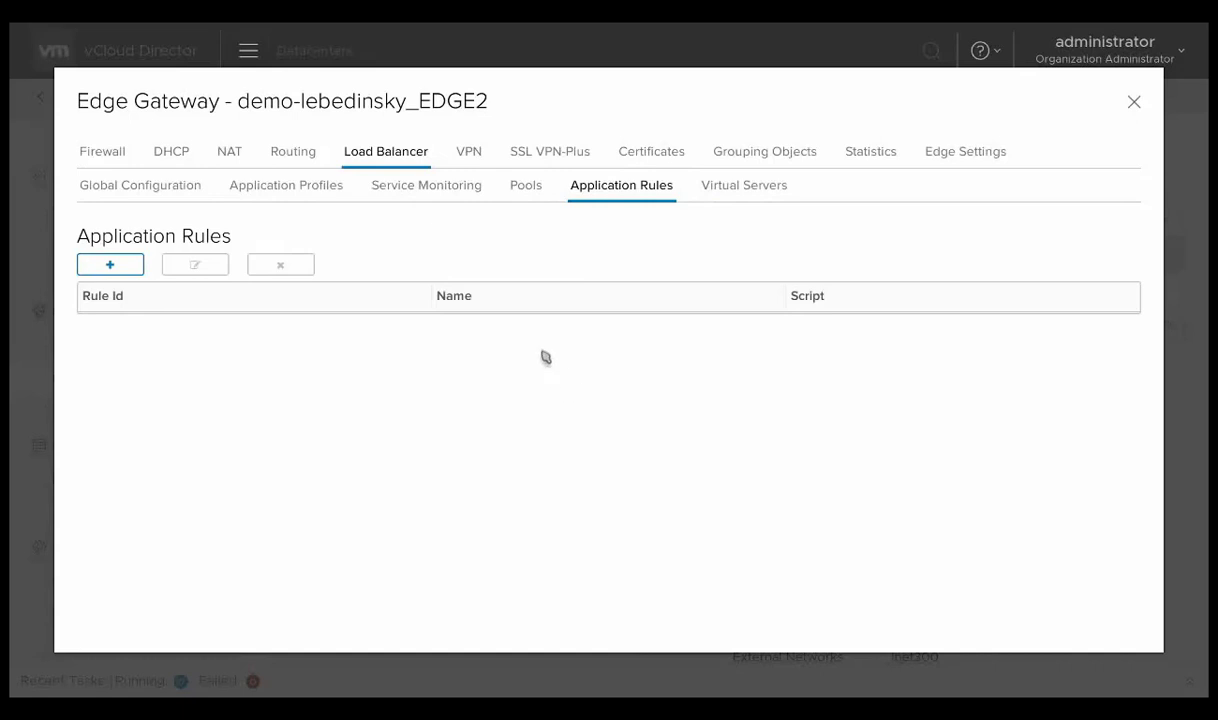
left_click(735, 190)
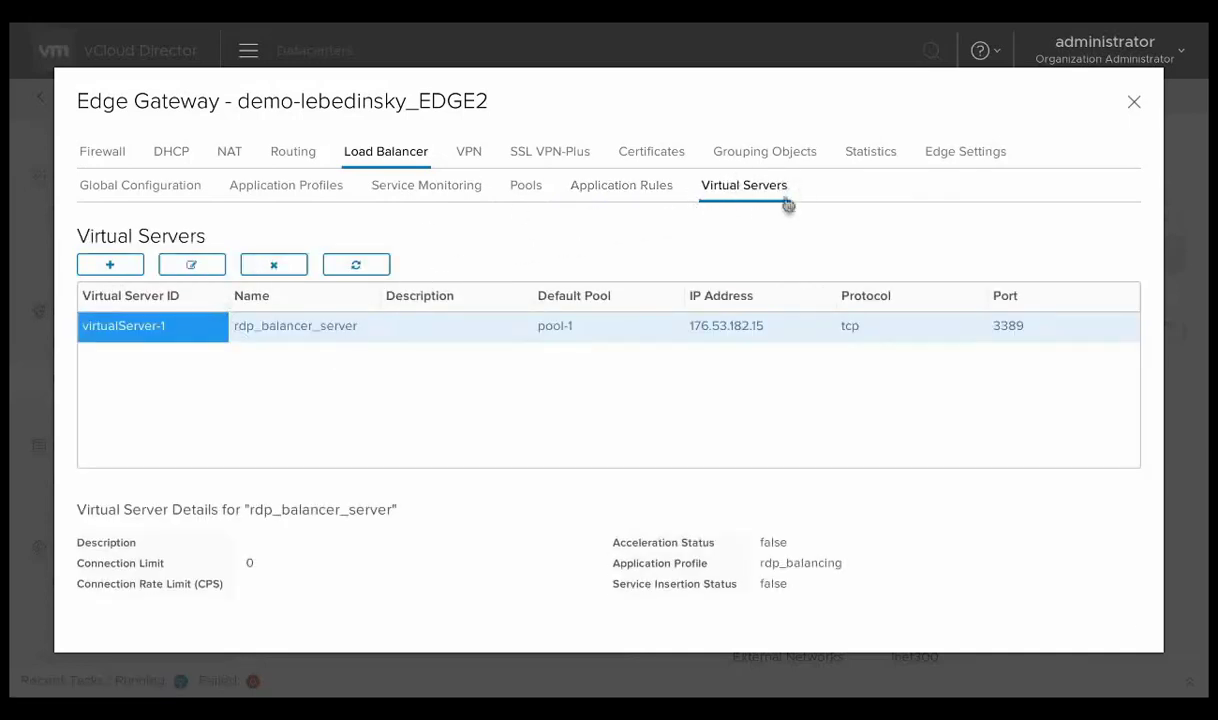
left_click(193, 265)
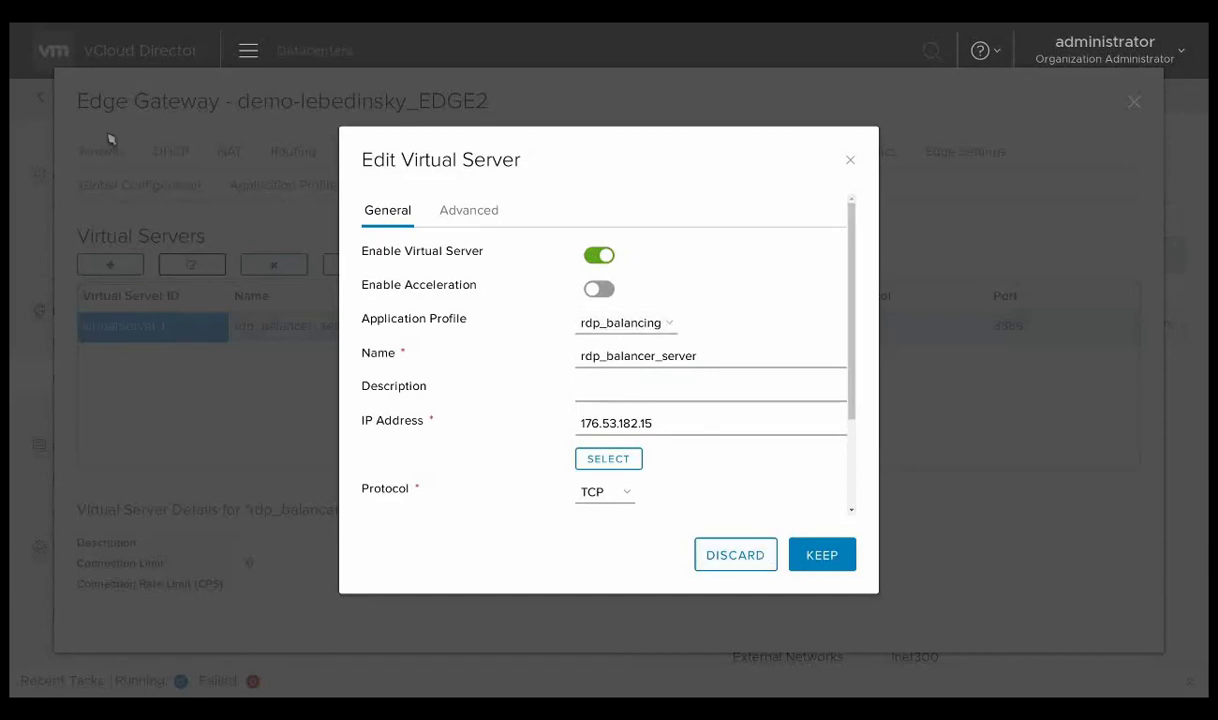
left_click(670, 328)
left_click(673, 330)
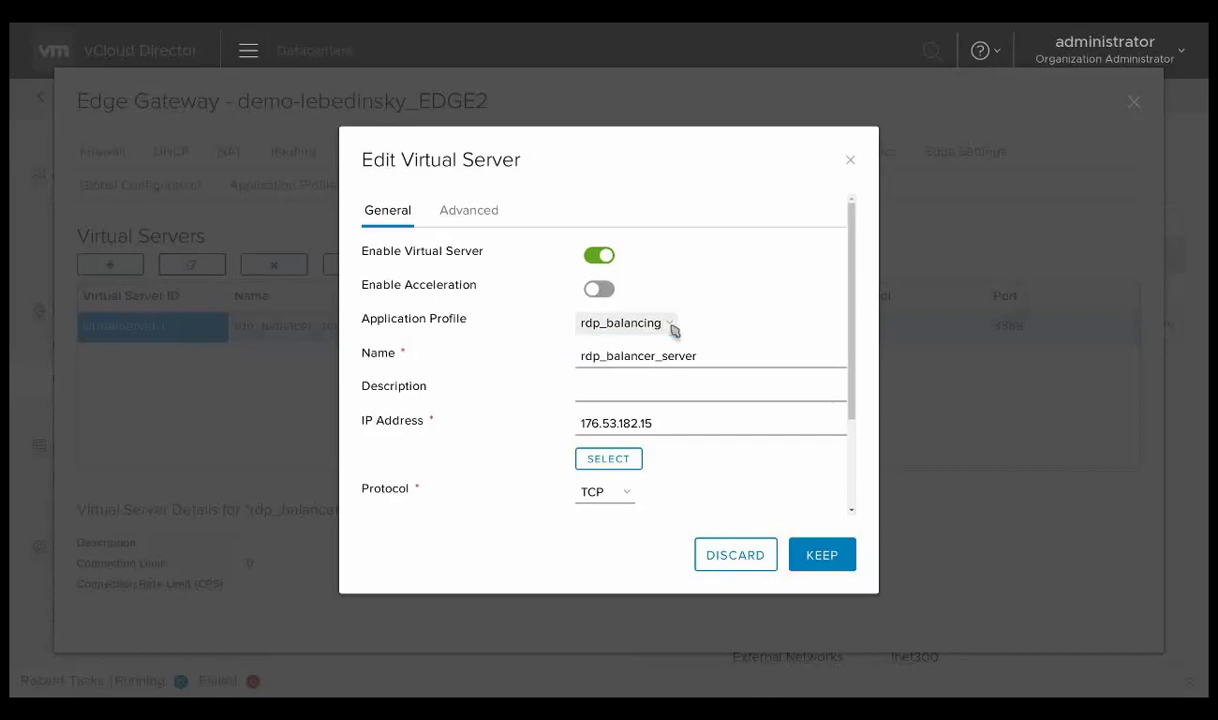
scroll(672, 326, "down", 2)
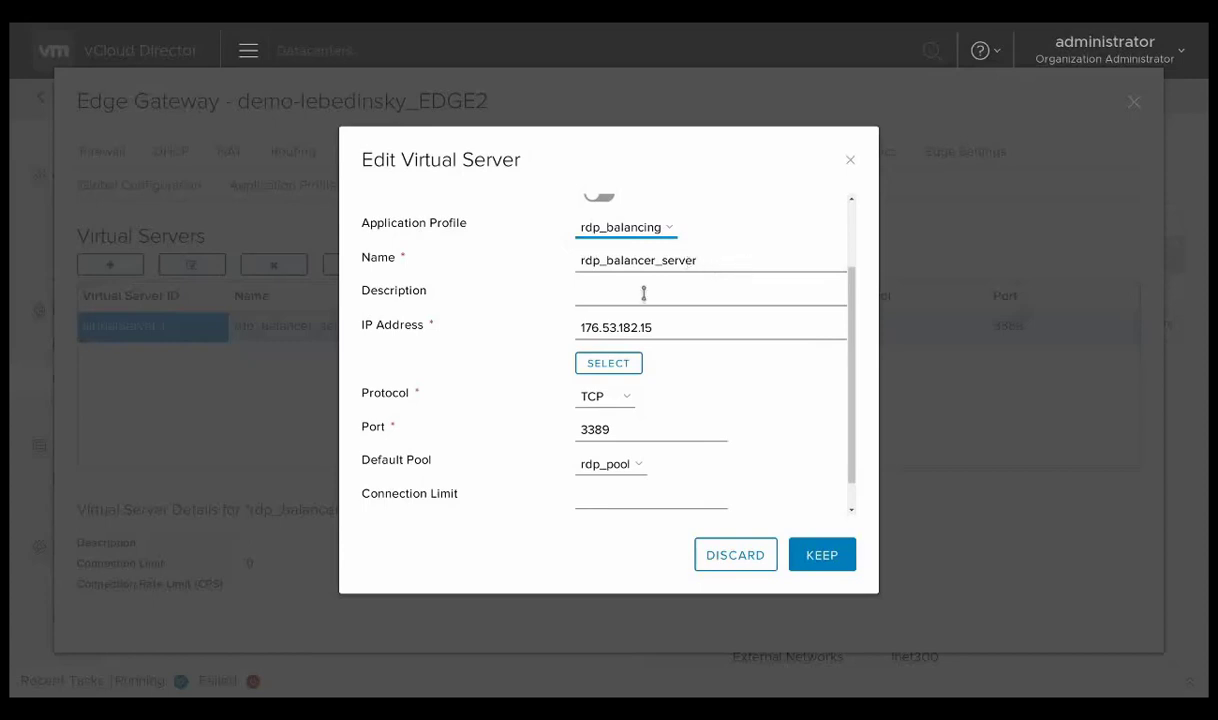
scroll(704, 370, "down", 1)
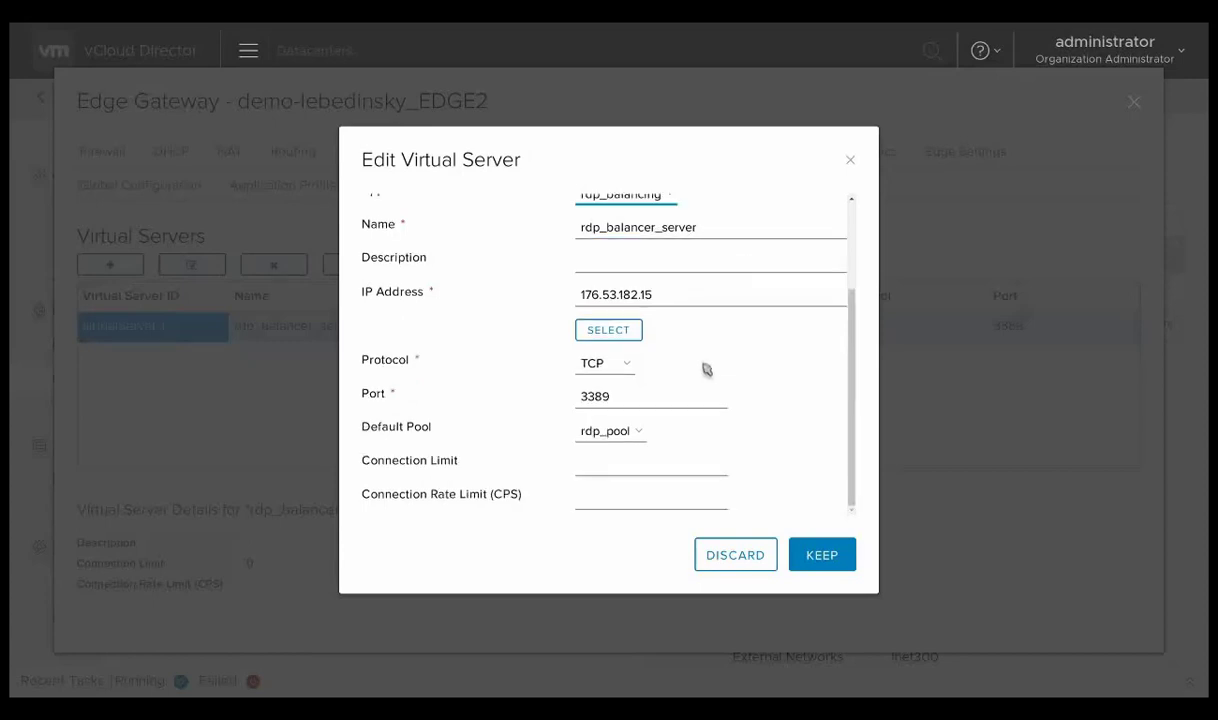
Examine the IP addresses selectable on the Inet300 network for the virtual server, and discard the selection
left_click(659, 294)
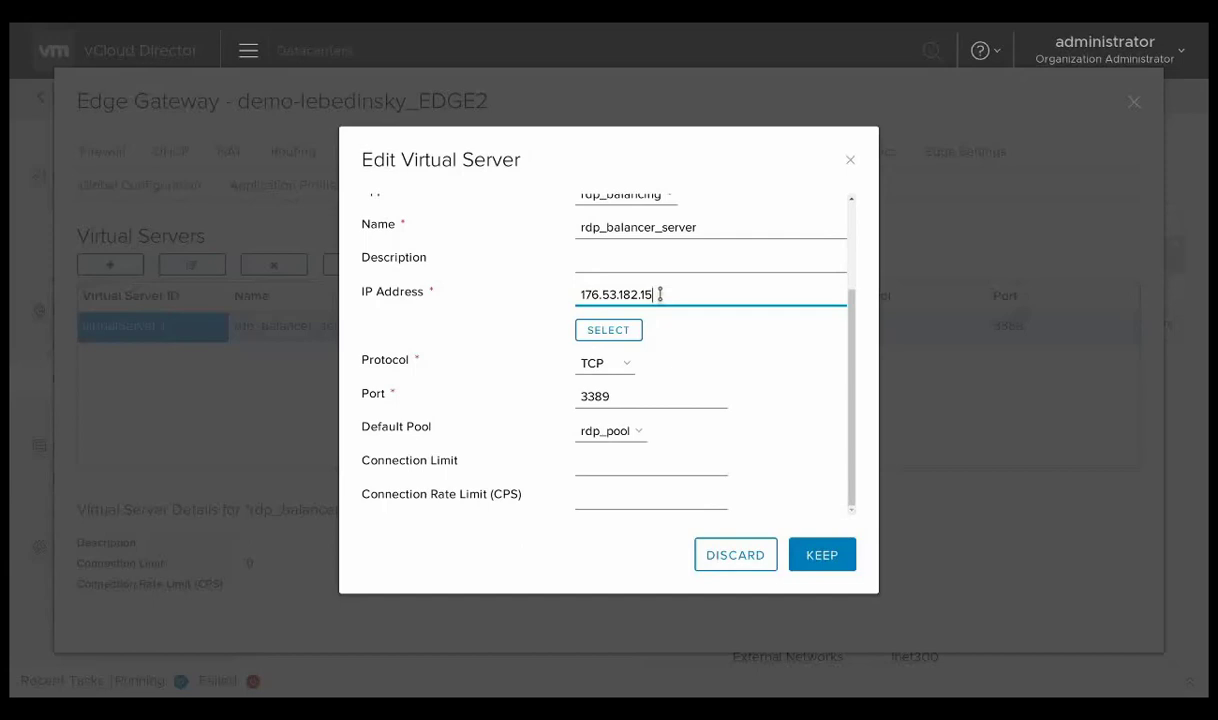
left_click(623, 339)
left_click(661, 381)
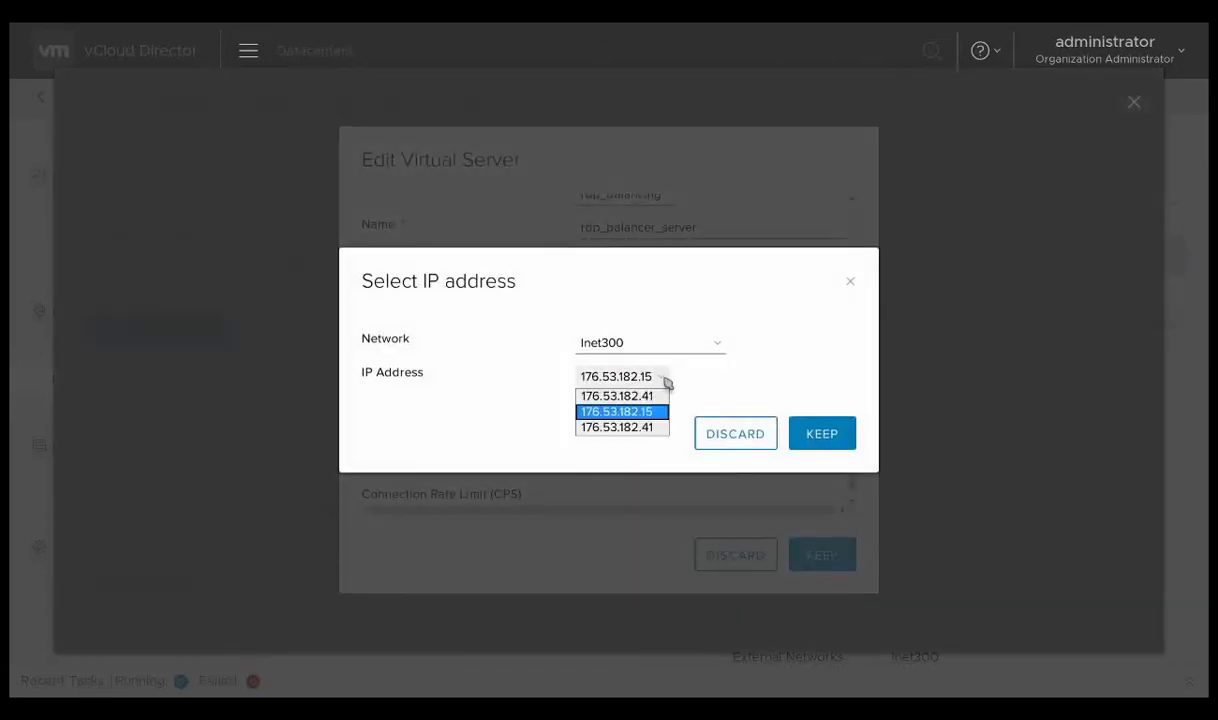
left_click(666, 382)
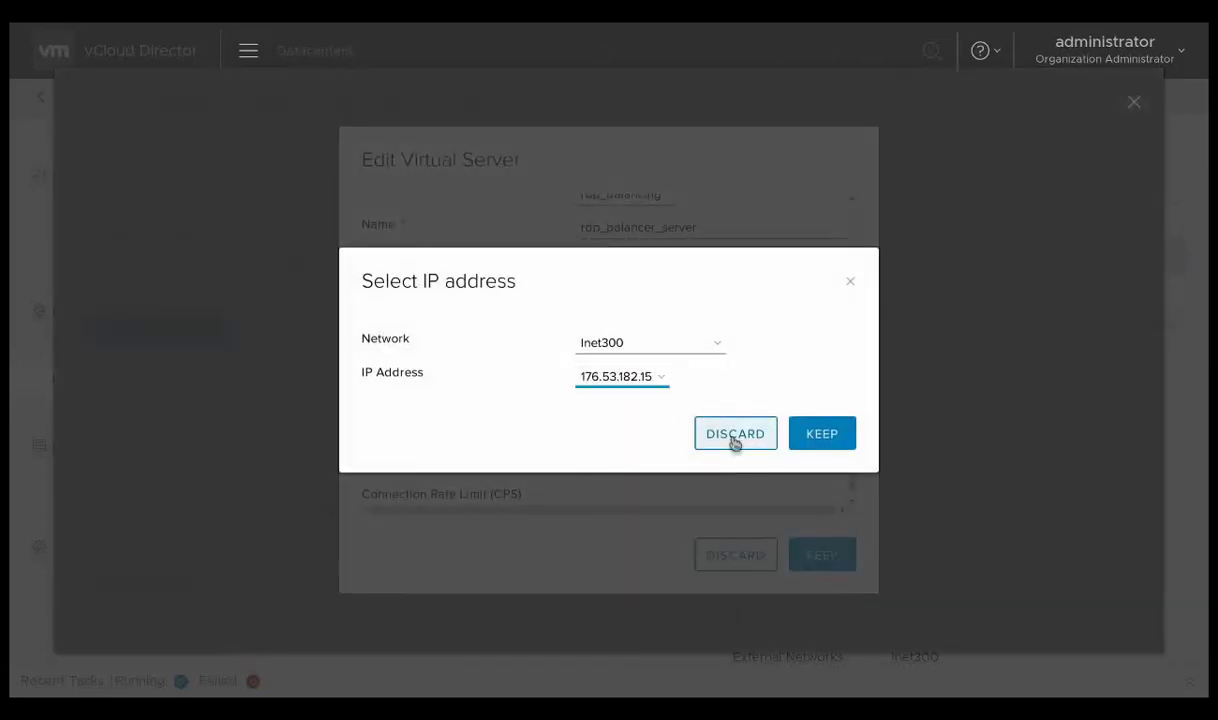
left_click(735, 443)
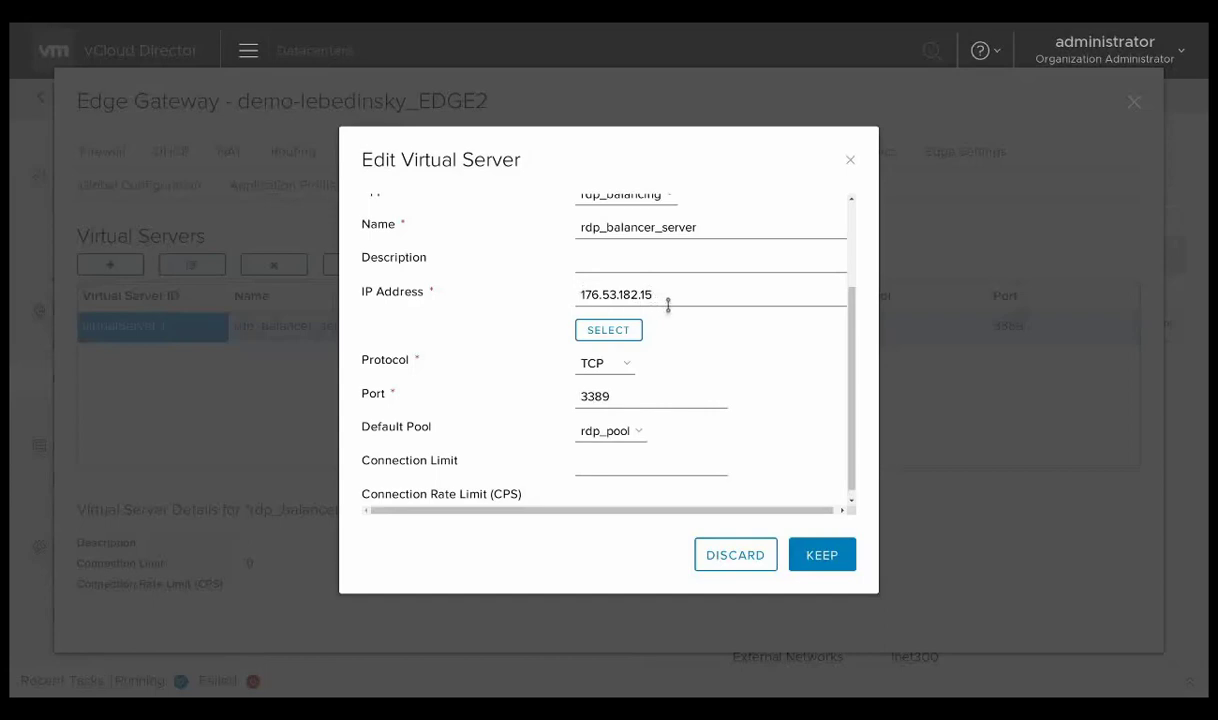
Review the virtual server's protocol, default pool, connection limits and advanced application rules, and discard the edit
left_click_drag(851, 340, 840, 375)
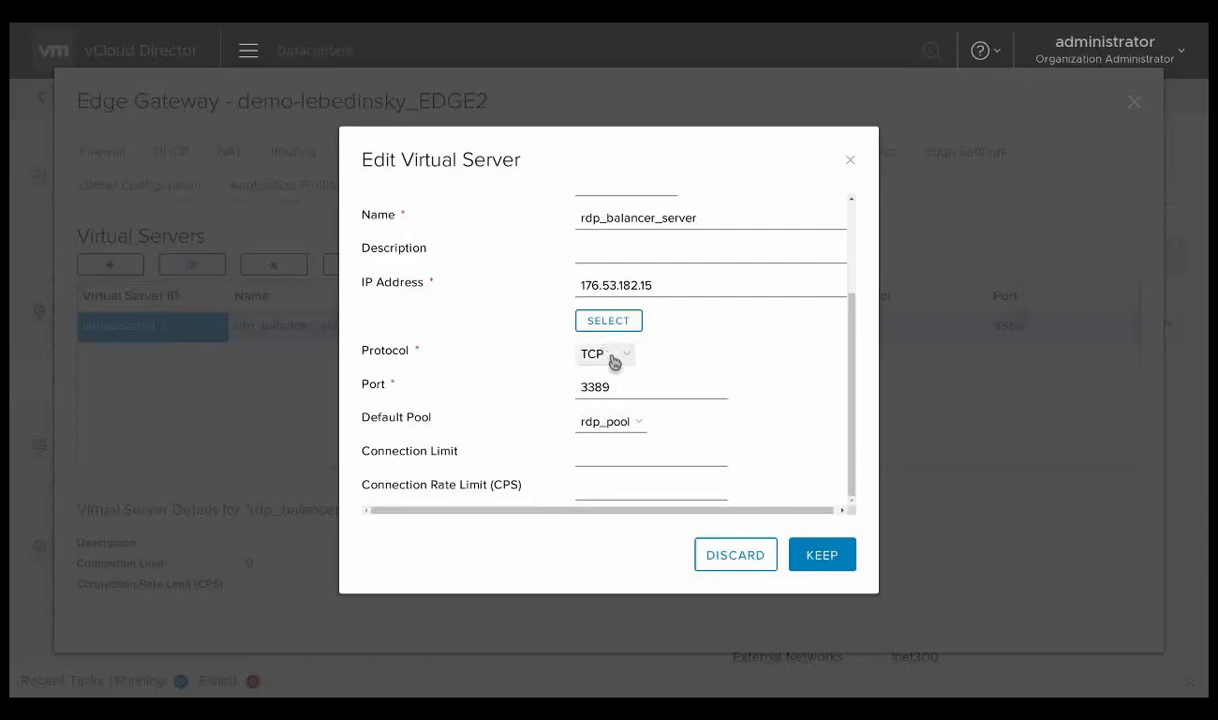
left_click(622, 357)
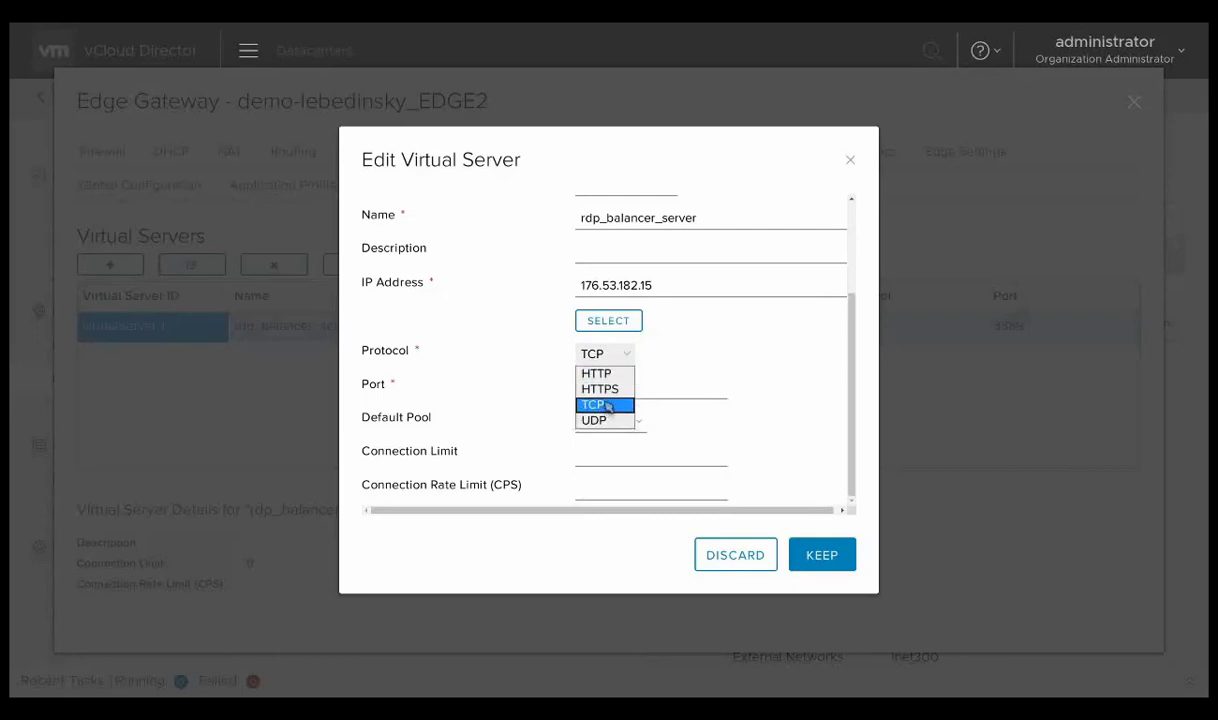
left_click(610, 405)
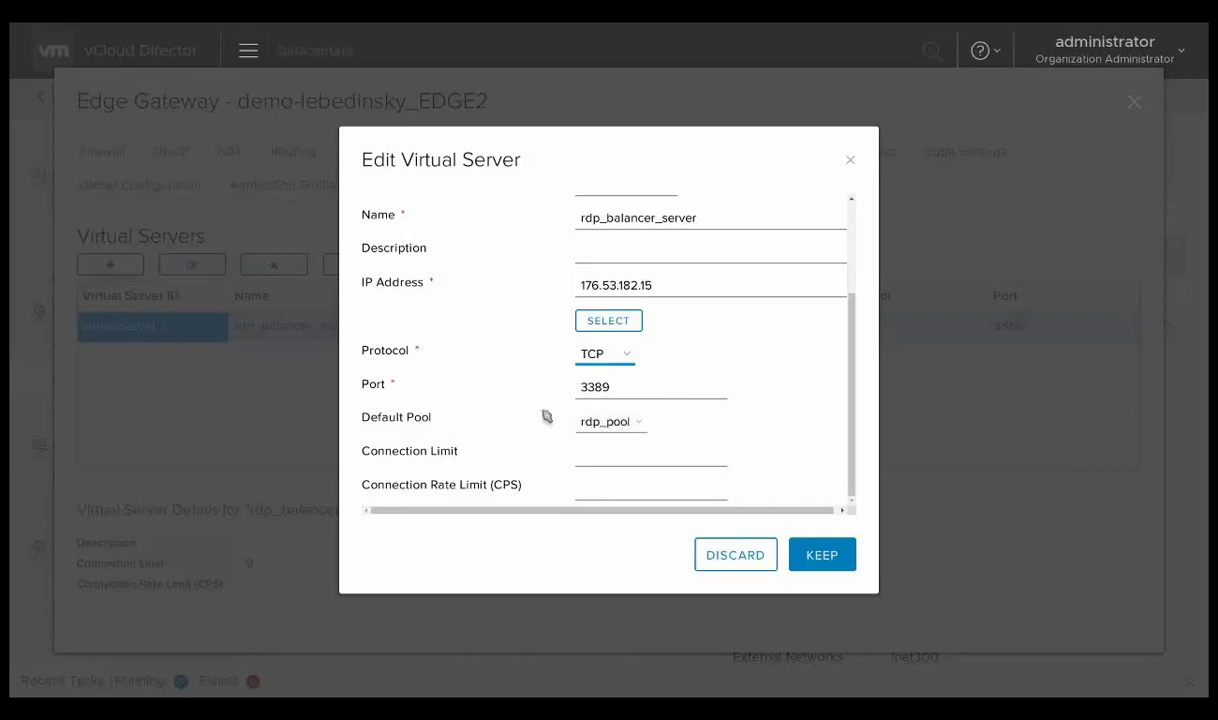
left_click(638, 425)
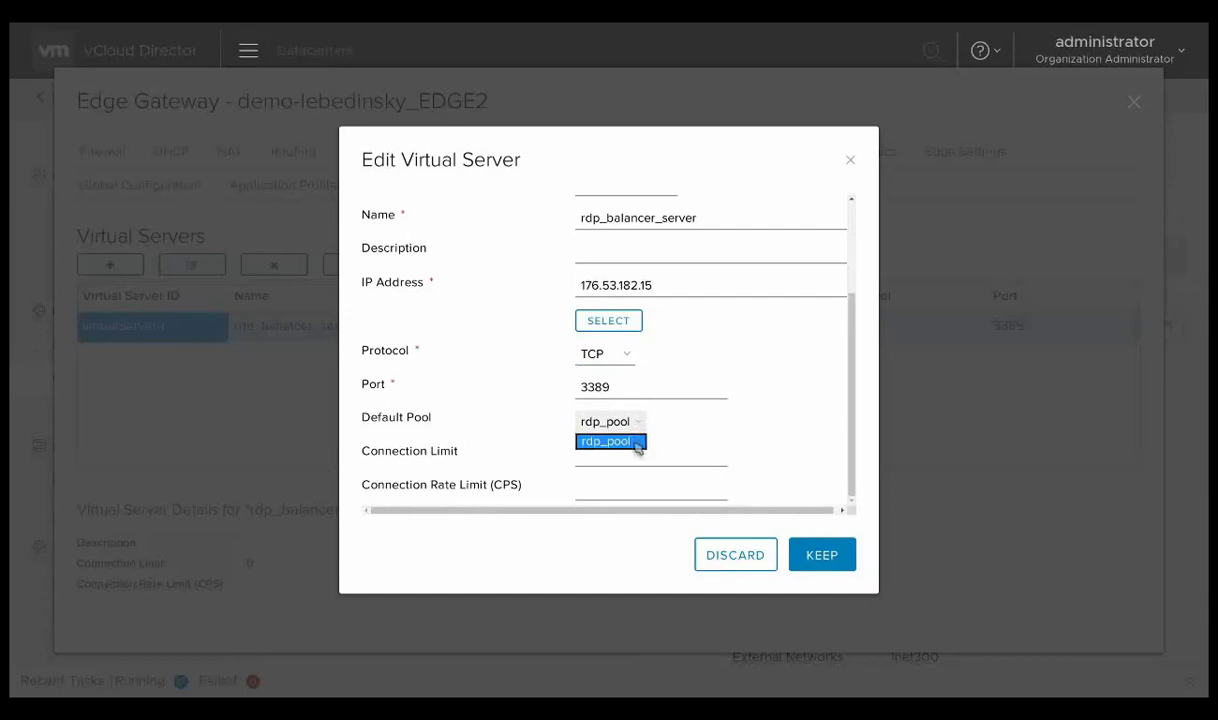
left_click(670, 427)
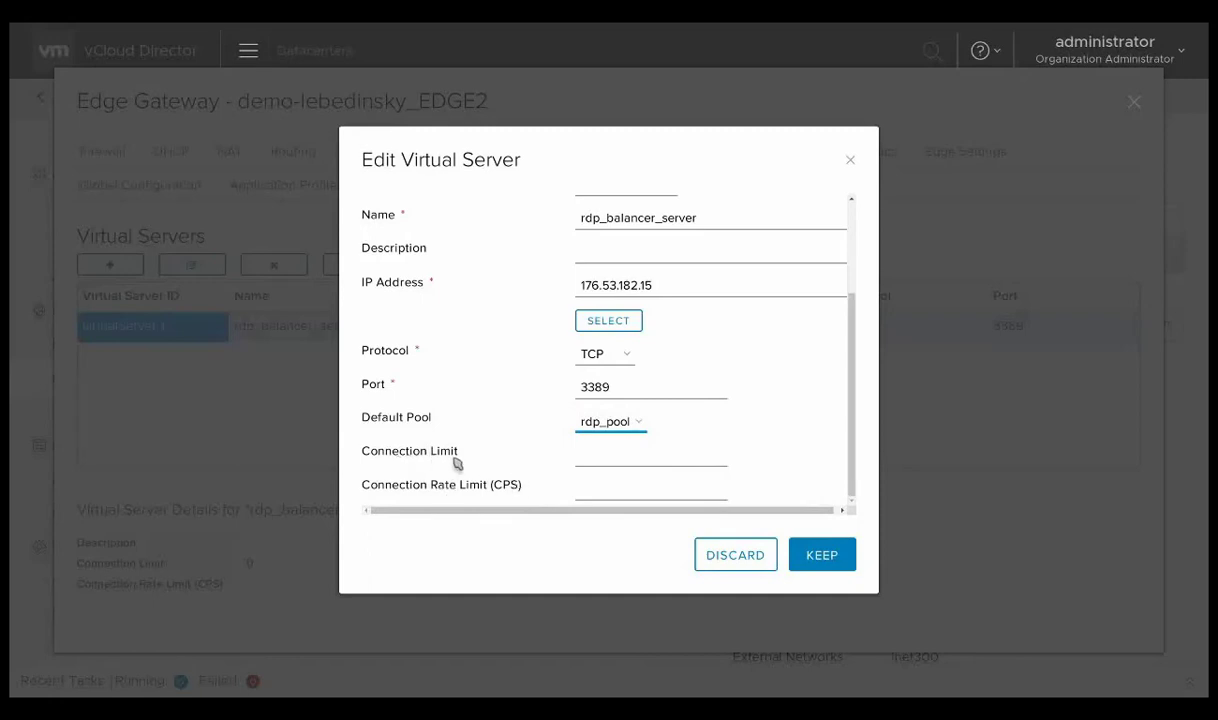
left_click(685, 483)
left_click(459, 224)
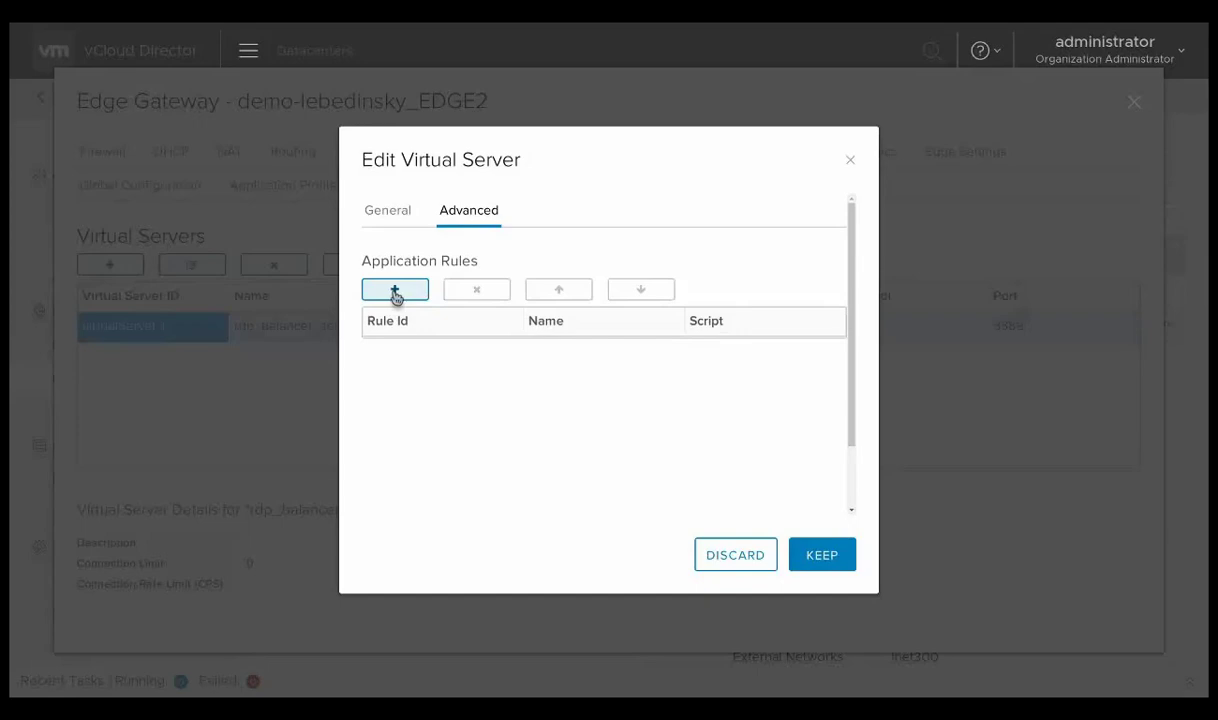
left_click(745, 558)
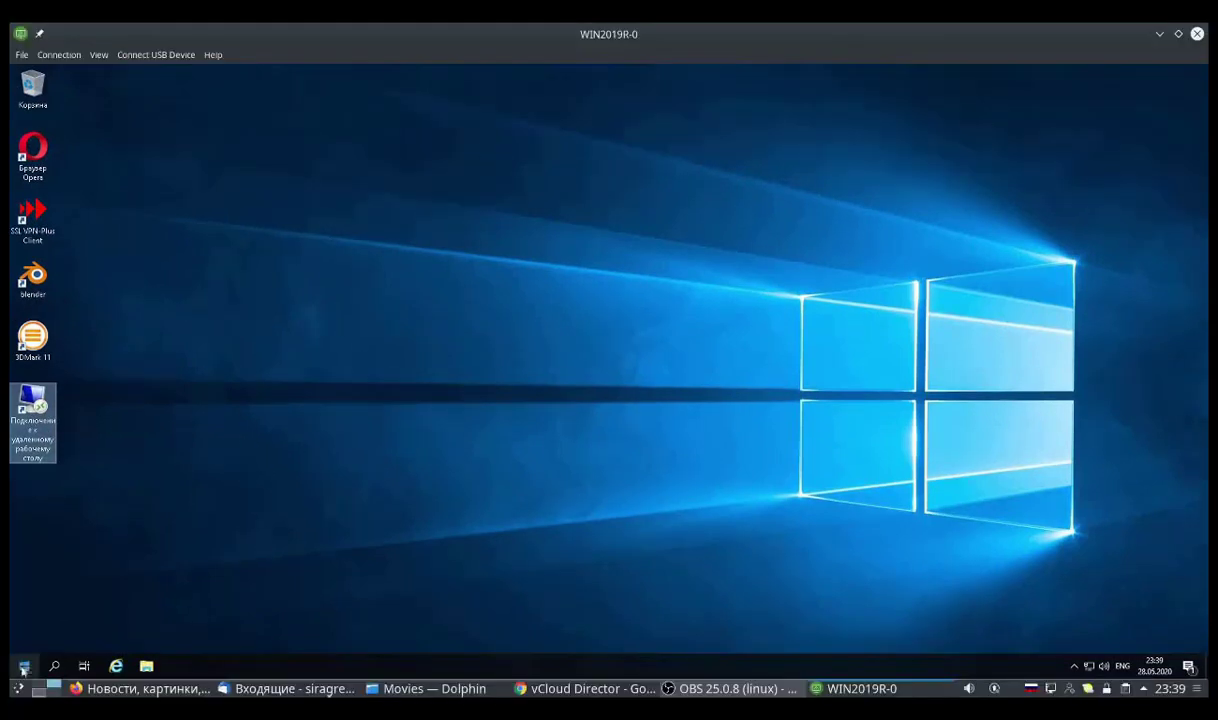
Switch to the WIN2019R-0 desktop and open a Remote Desktop connection to 176.53.182.41
left_click(24, 667)
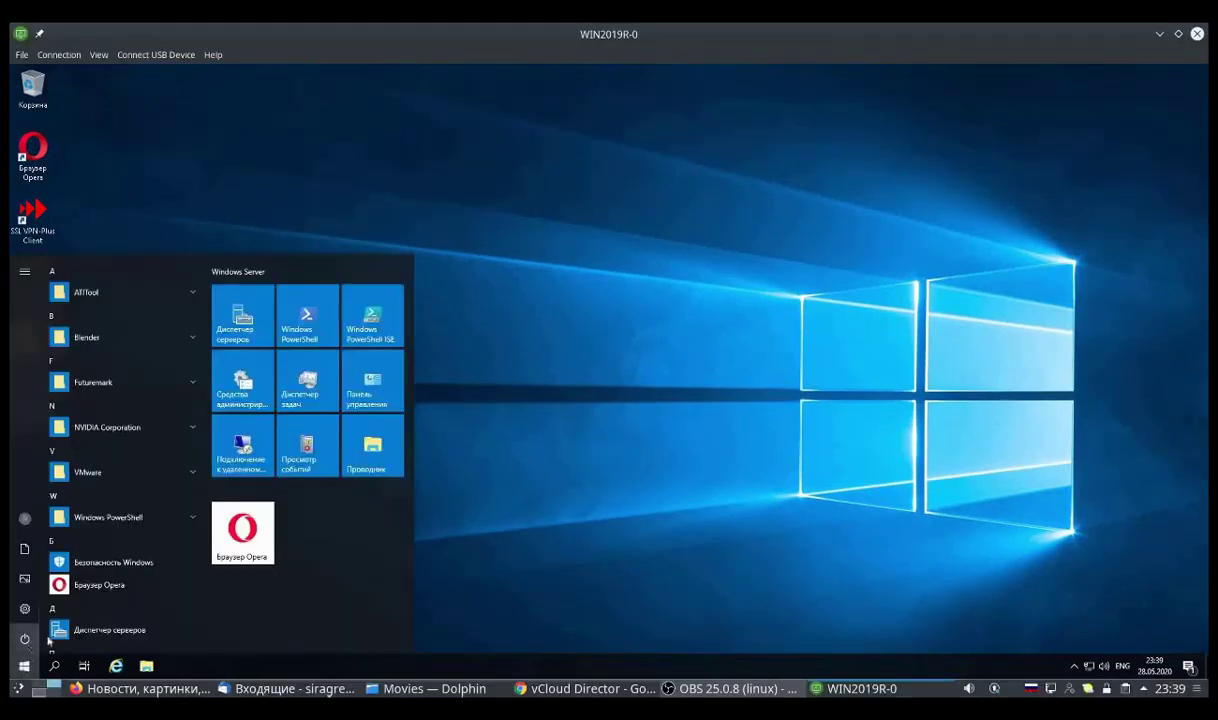
left_click(77, 383)
double_click(32, 400)
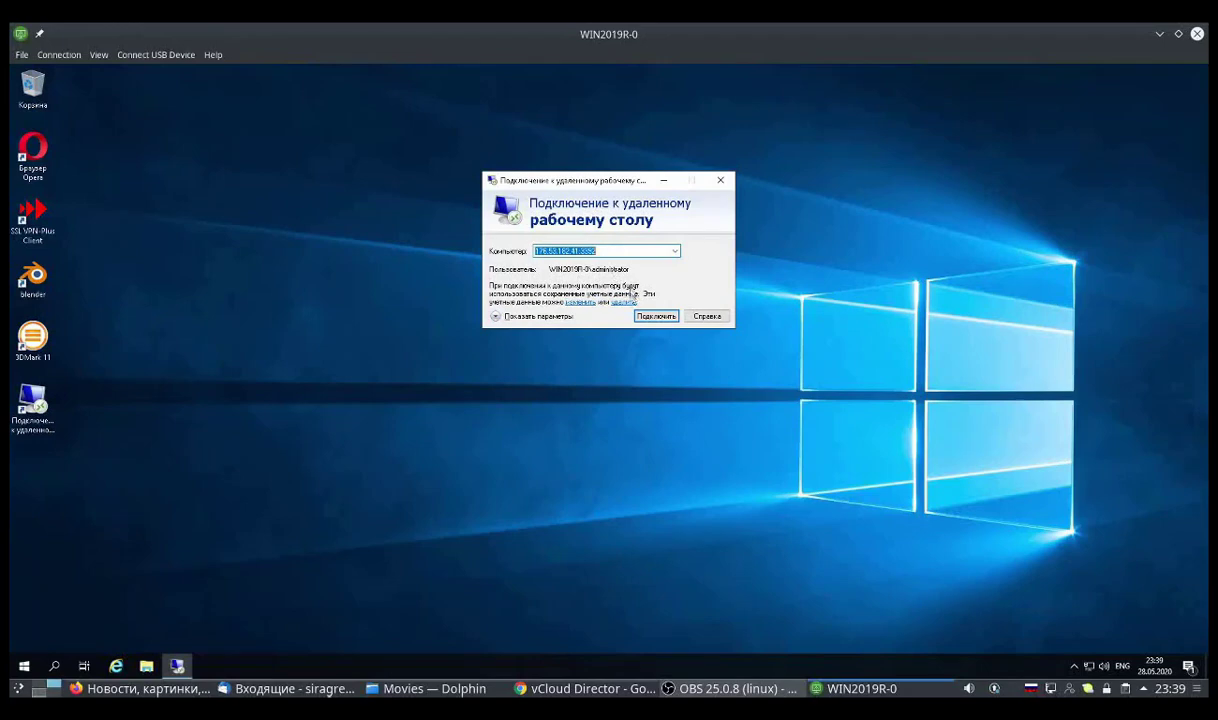
left_click(623, 251)
scroll(623, 251, "down", 1)
left_click(656, 316)
left_click(497, 340)
left_click(652, 360)
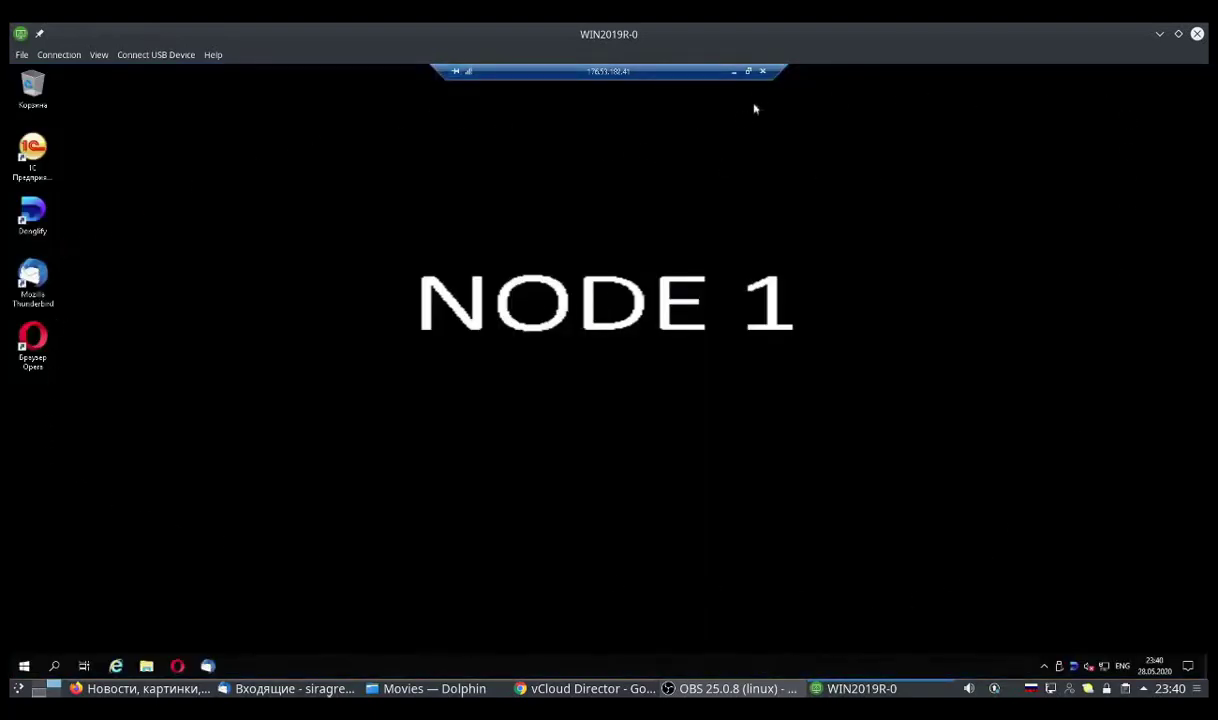
Disconnect the remote session on NODE 1 through its shutdown and sign-out options
right_click(24, 665)
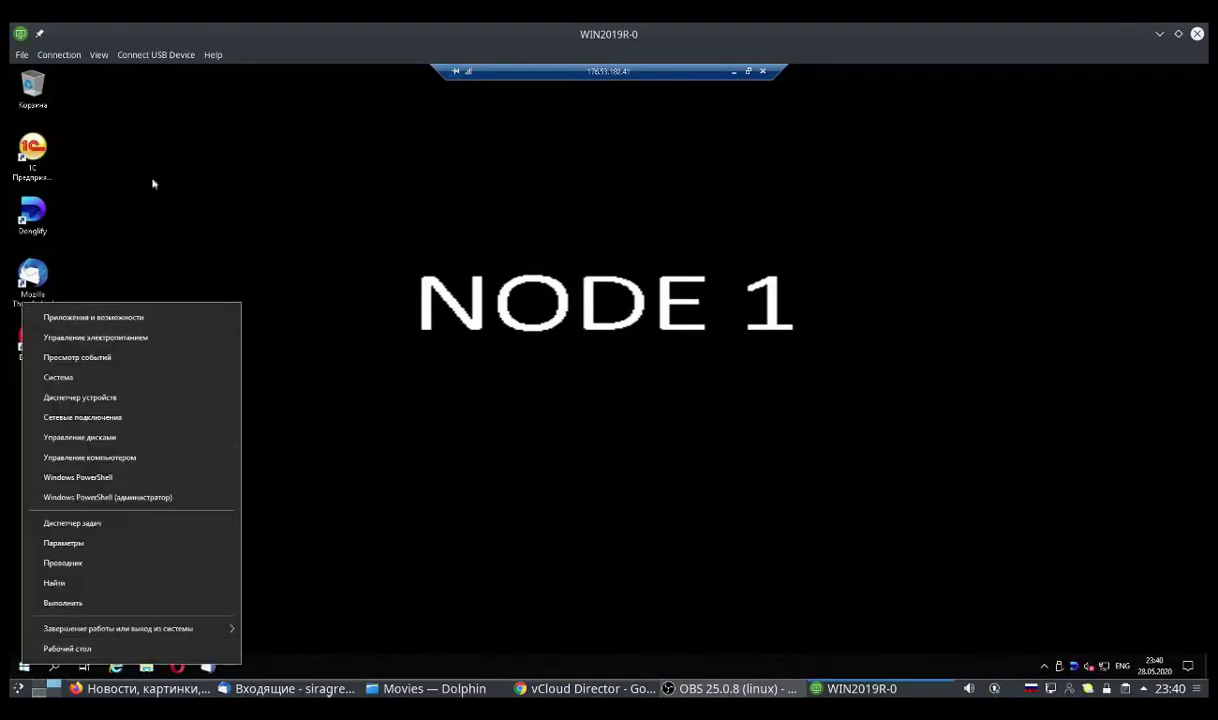
mouse_move(110, 627)
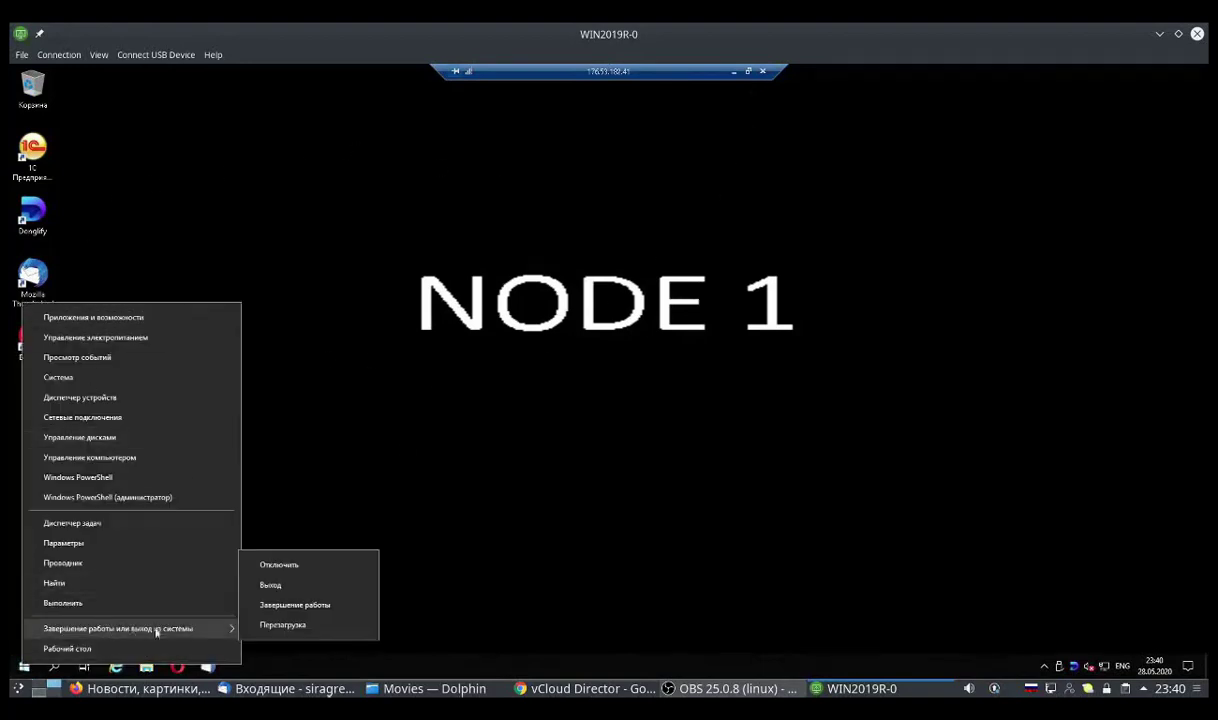
left_click(285, 564)
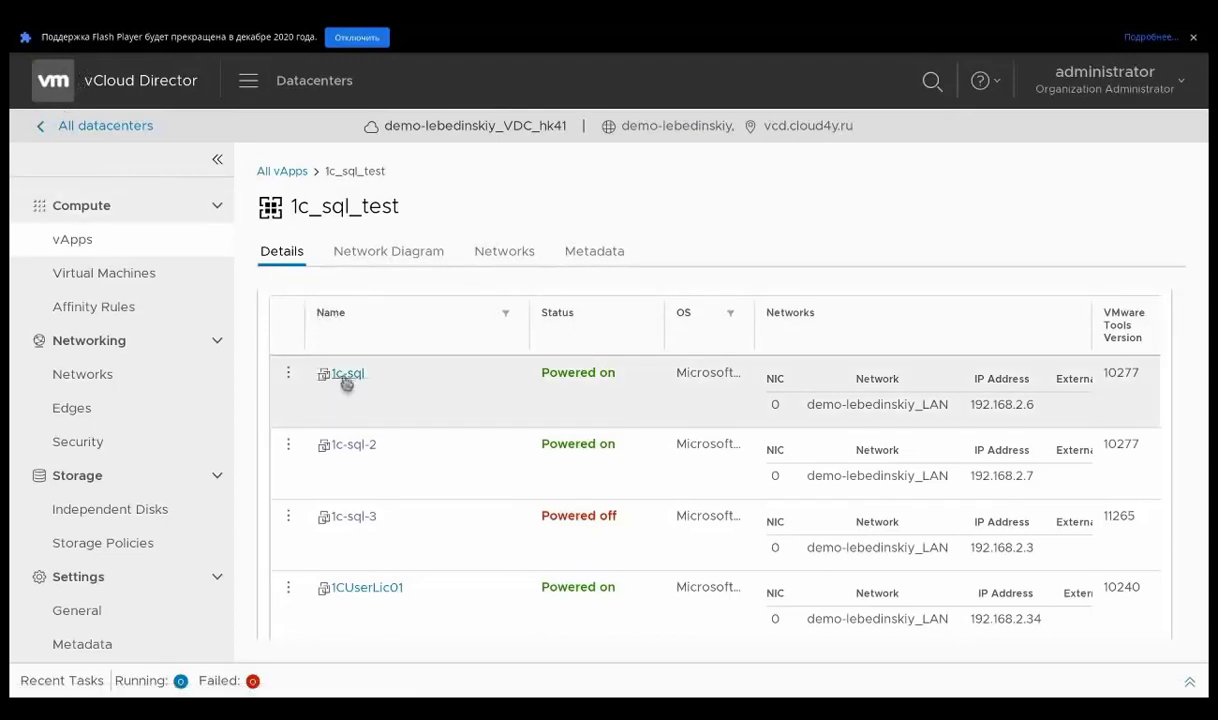
Switch to vCloud Director and power off the 1c-sql virtual machine in the 1c_sql_test vApp
left_click(288, 376)
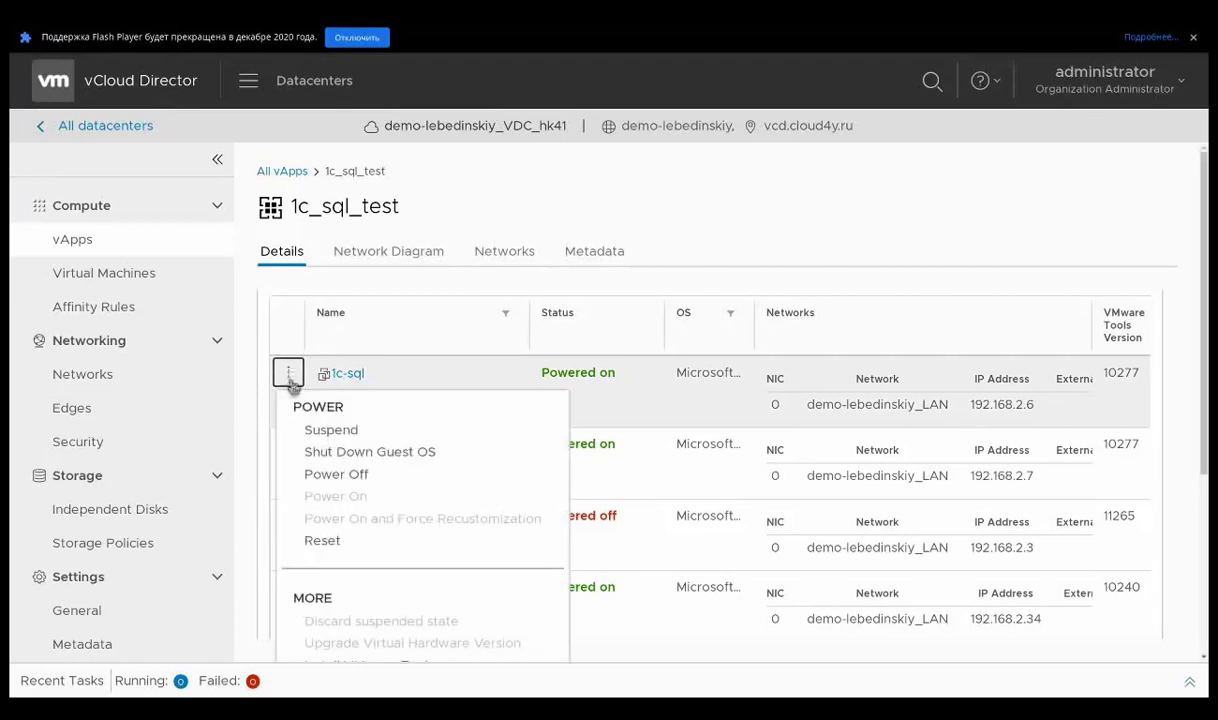
left_click(366, 474)
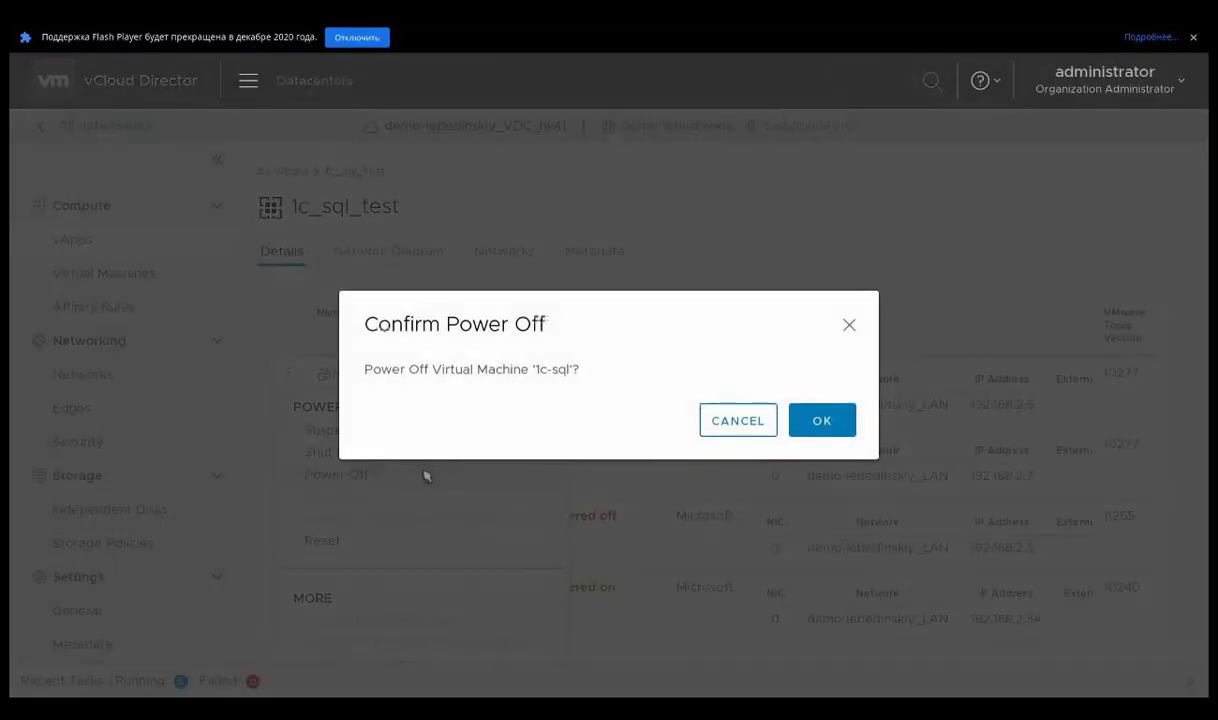
left_click(824, 425)
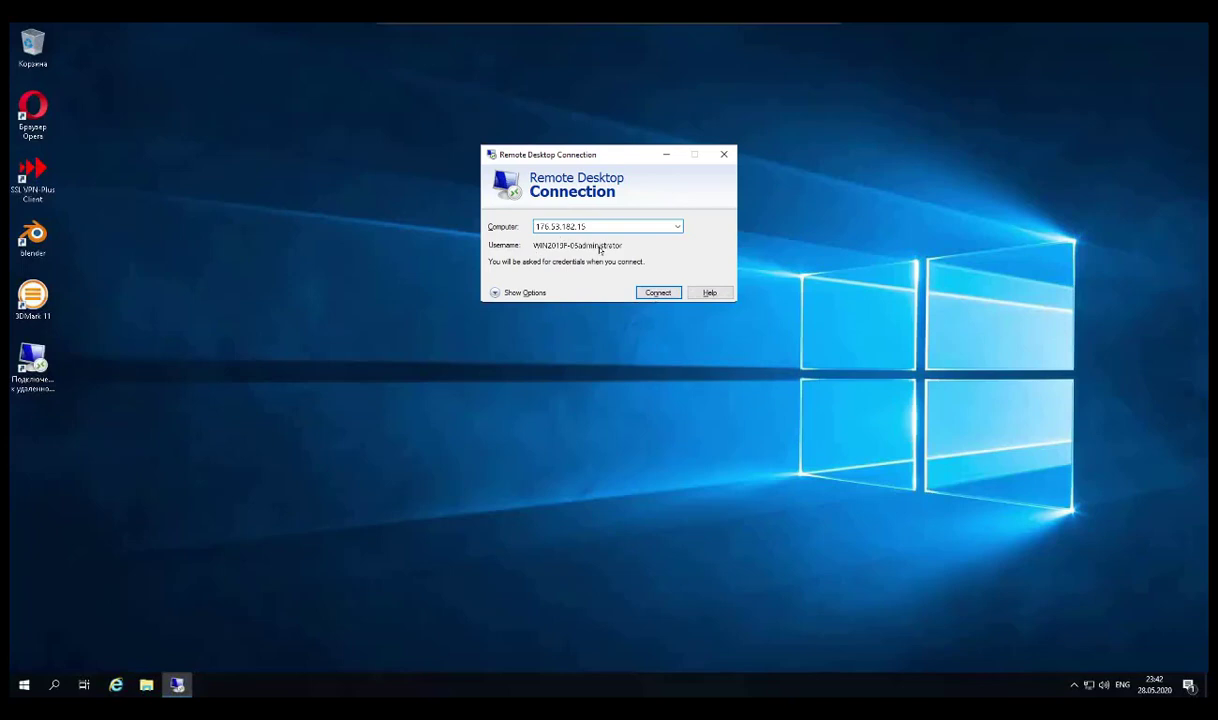
Connect through Remote Desktop to the load balancer address 176.53.182.15, and disconnect the opened session
left_click(658, 293)
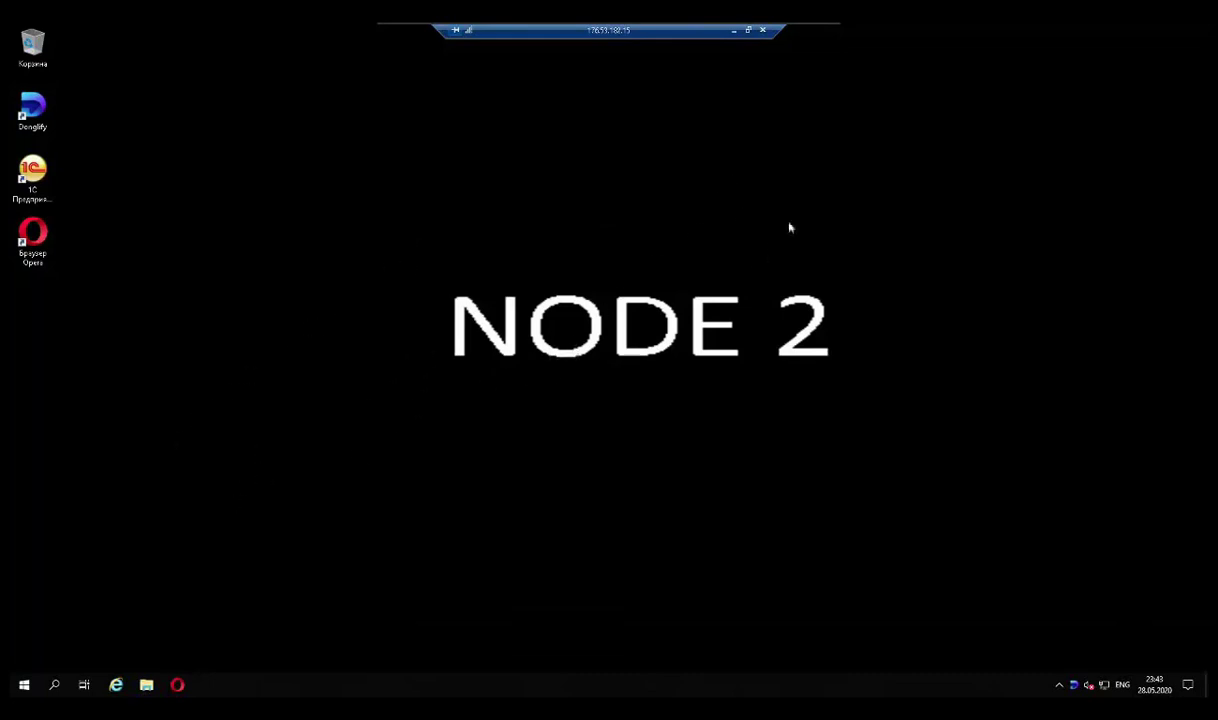
right_click(23, 684)
mouse_move(75, 652)
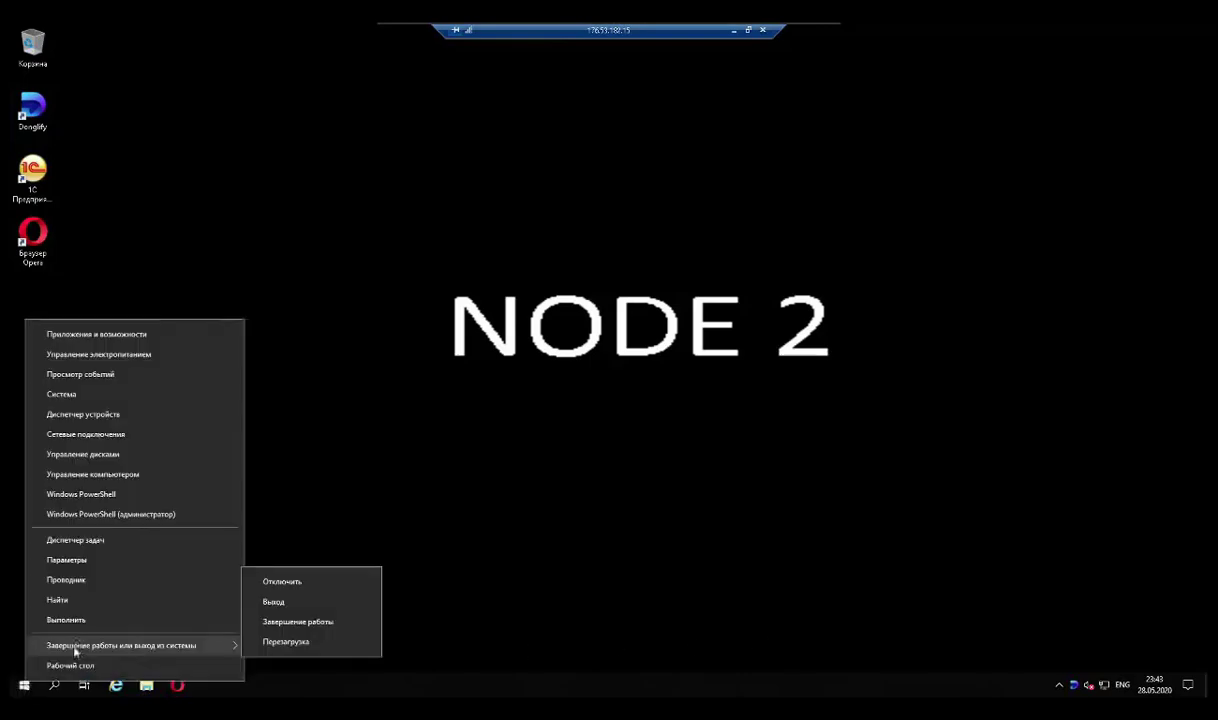
left_click(285, 581)
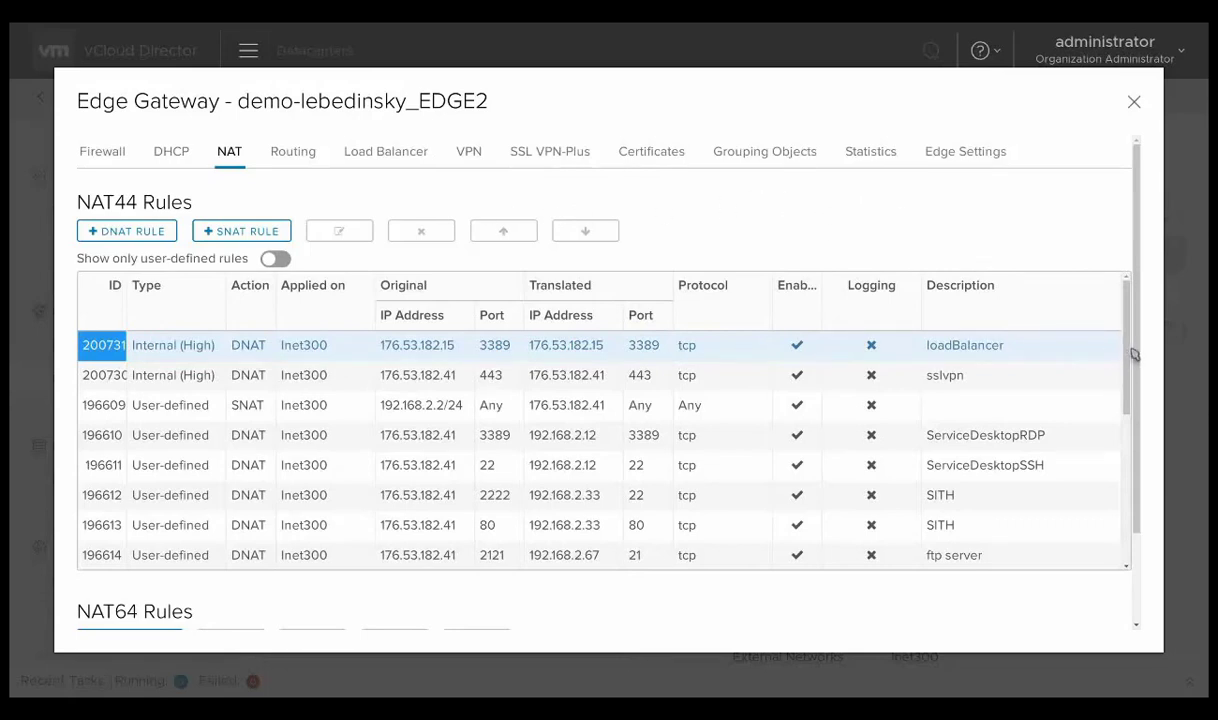
Look over the edge gateway's NAT44 rules, and return to the overview of all virtual datacenters to review them
mouse_move(1128, 351)
left_mouse_down()
mouse_move(1130, 369)
mouse_move(1128, 350)
left_mouse_up()
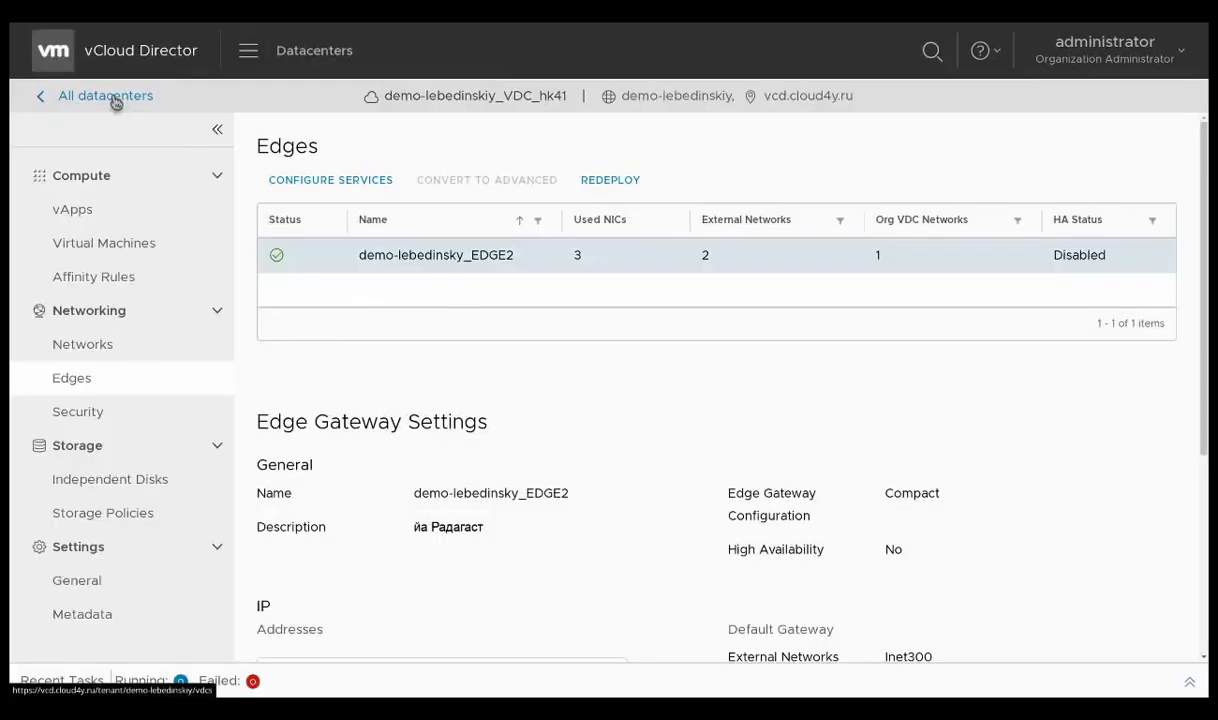
left_click(115, 103)
scroll(300, 246, "down", 2)
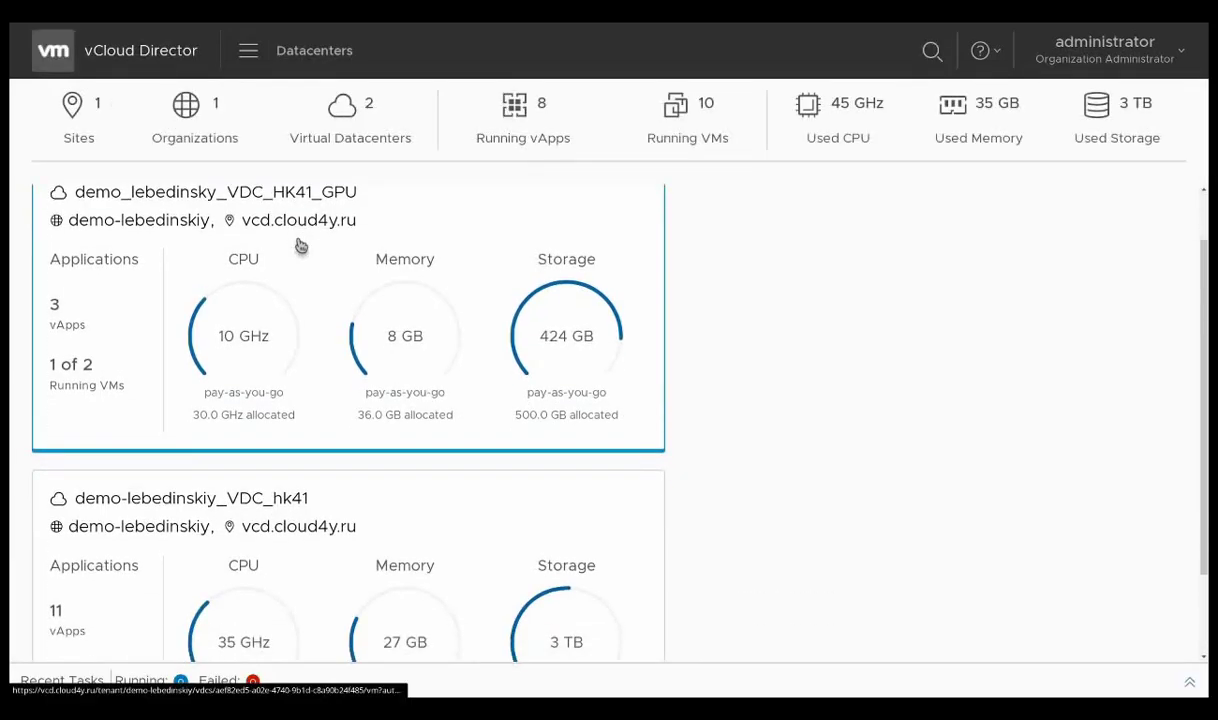
scroll(300, 246, "down", 2)
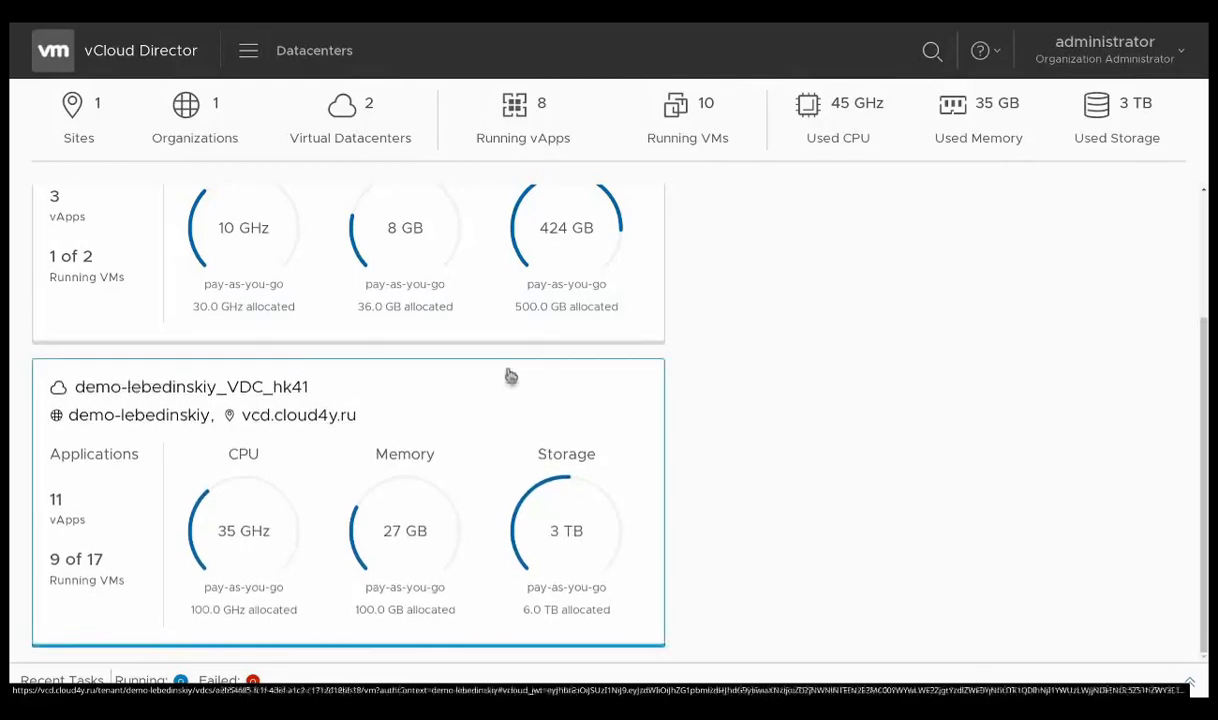
scroll(508, 375, "up", 3)
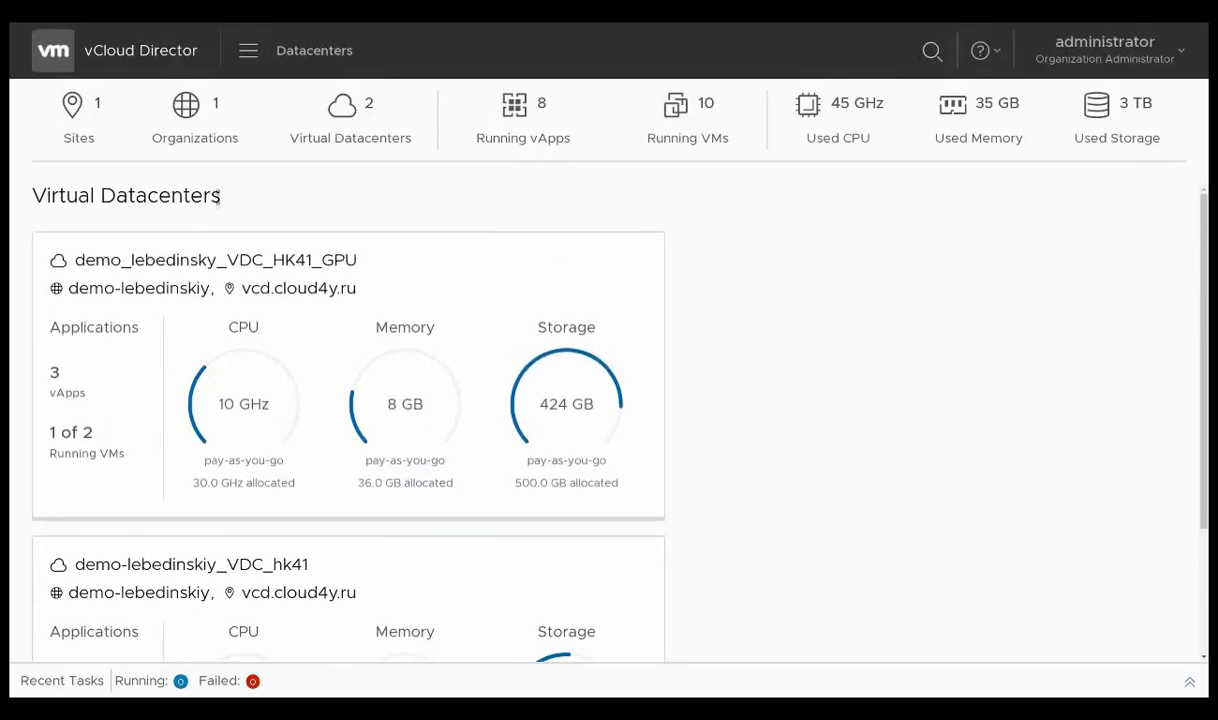
scroll(644, 220, "down", 3)
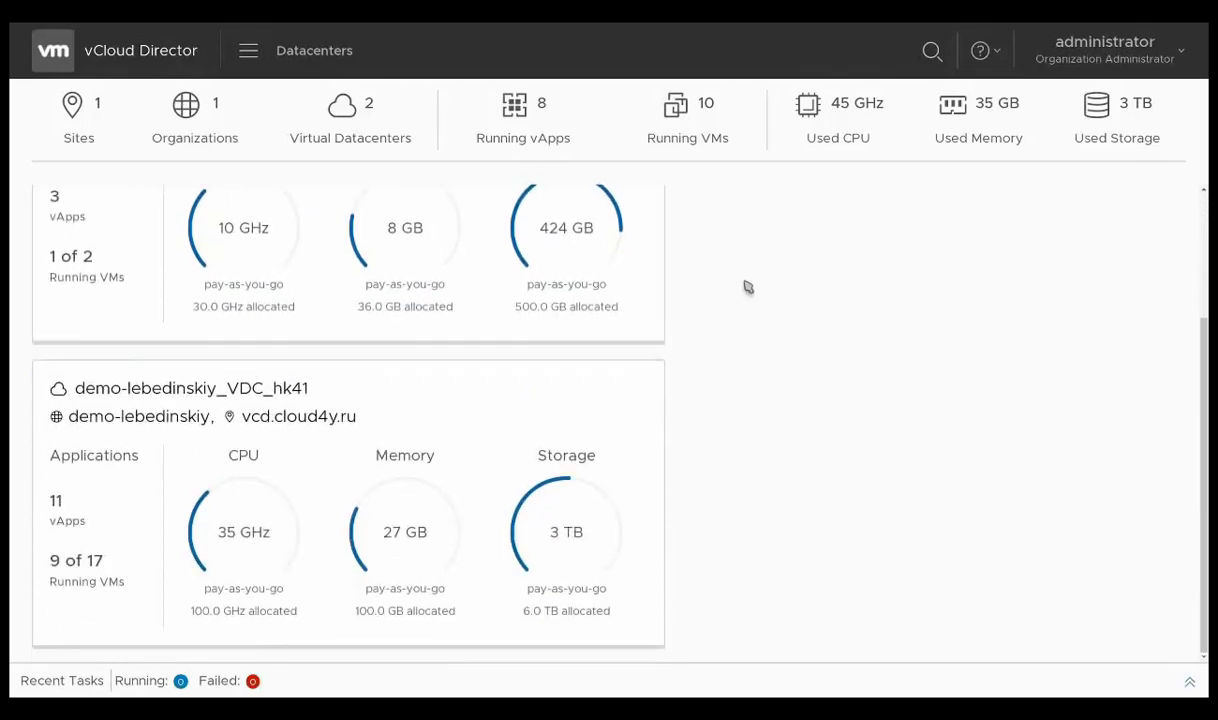